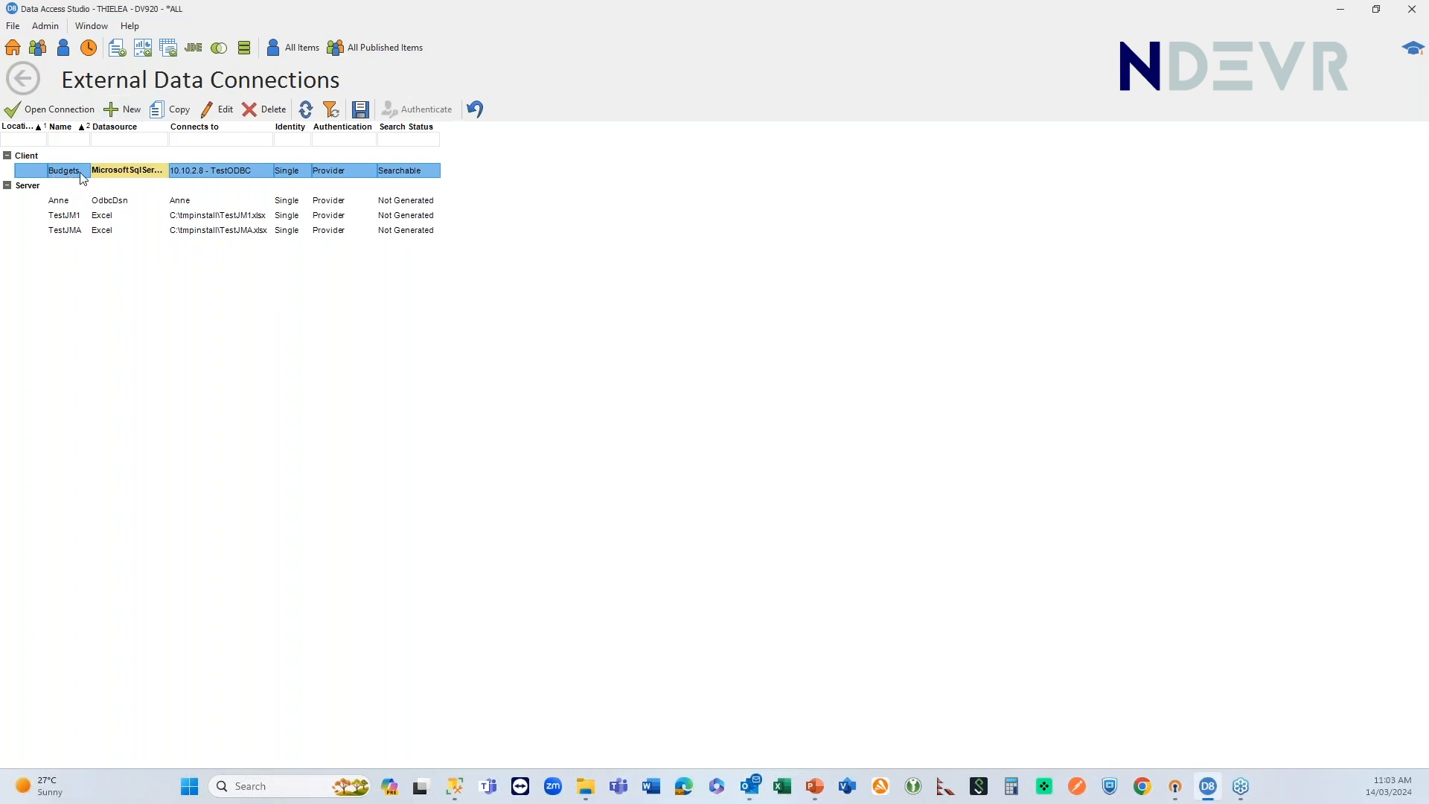
- Examine the Budgets connection's properties and the selectable data source types, including Access, Excel, ODBC and Oracle, and cancel the data source change
click(220, 116)
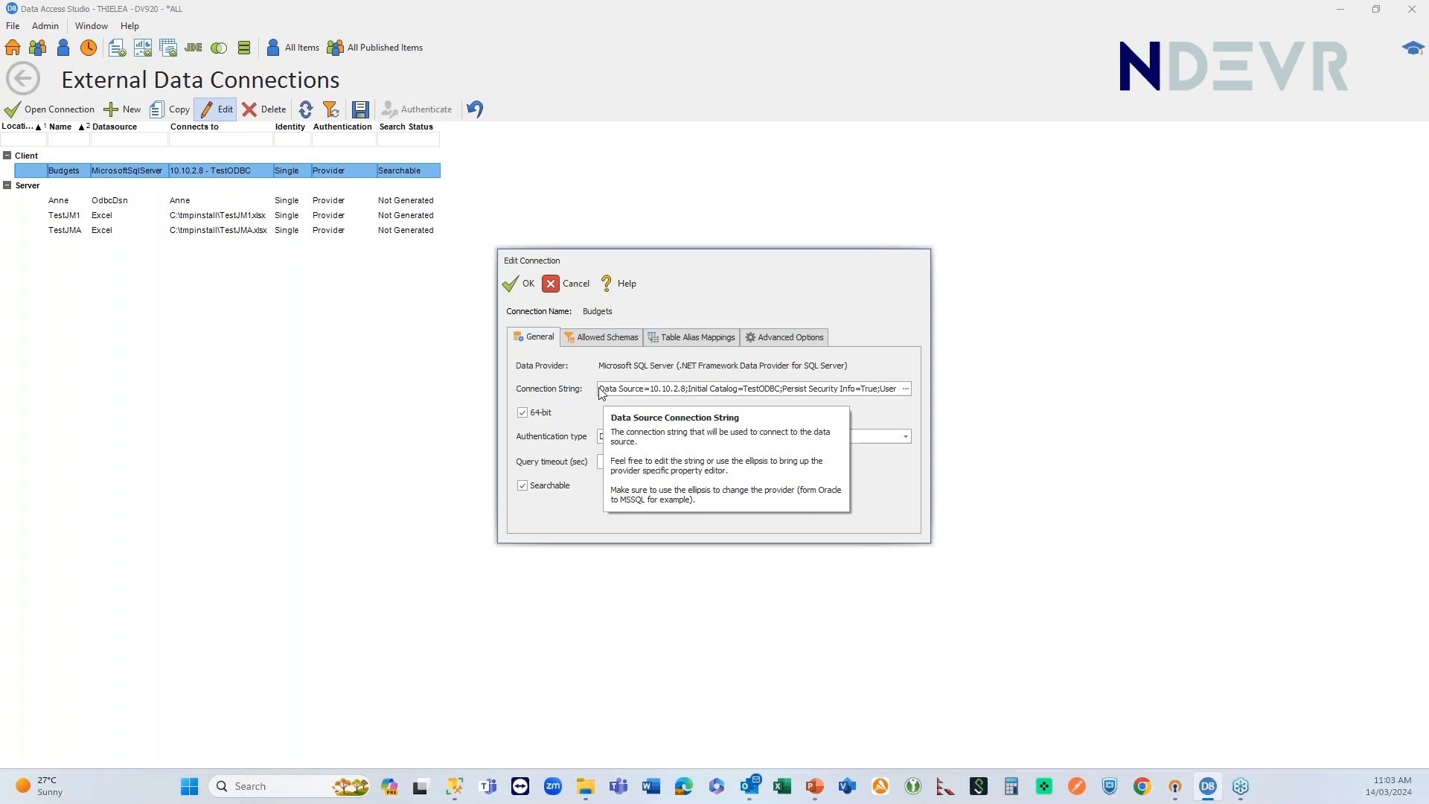
click(906, 389)
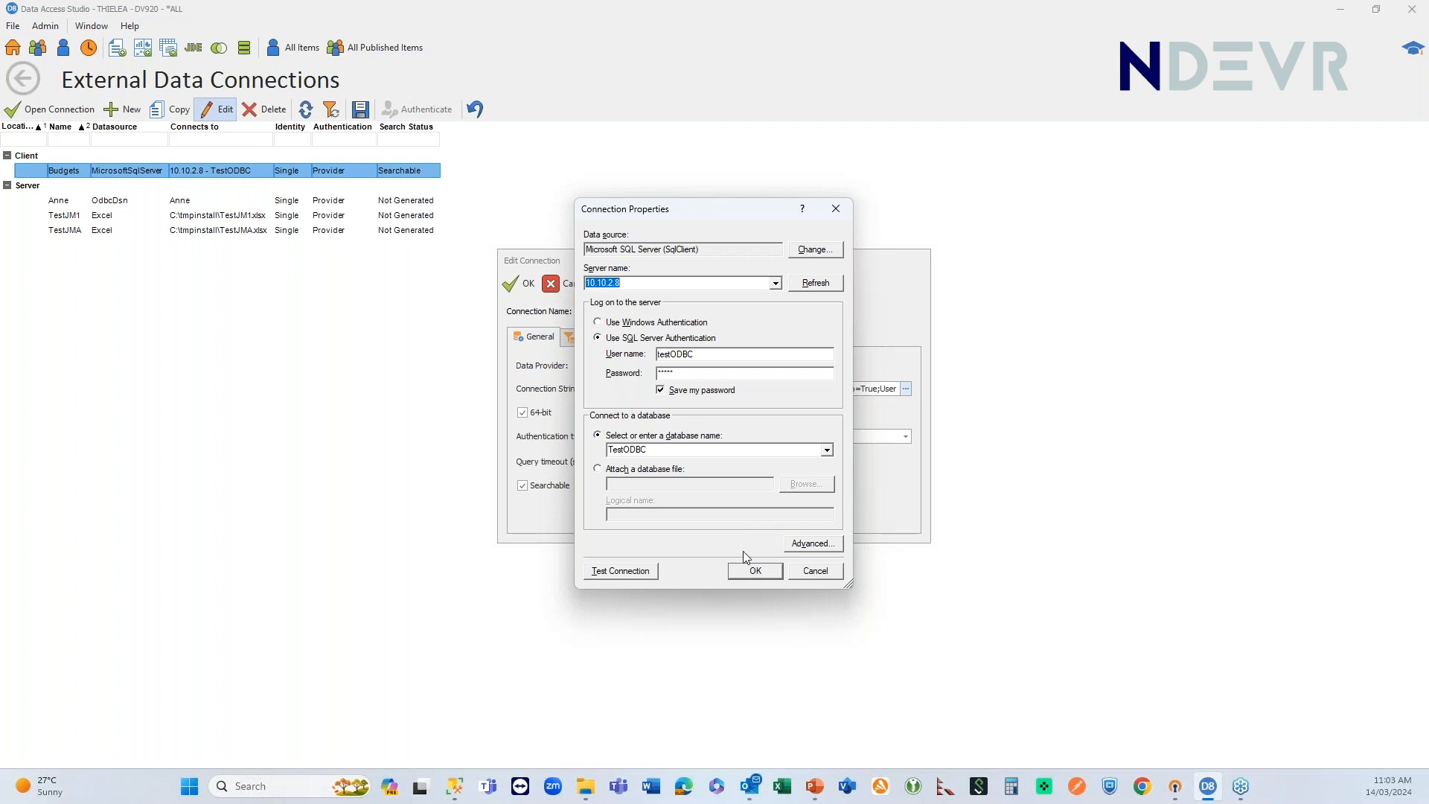
click(806, 251)
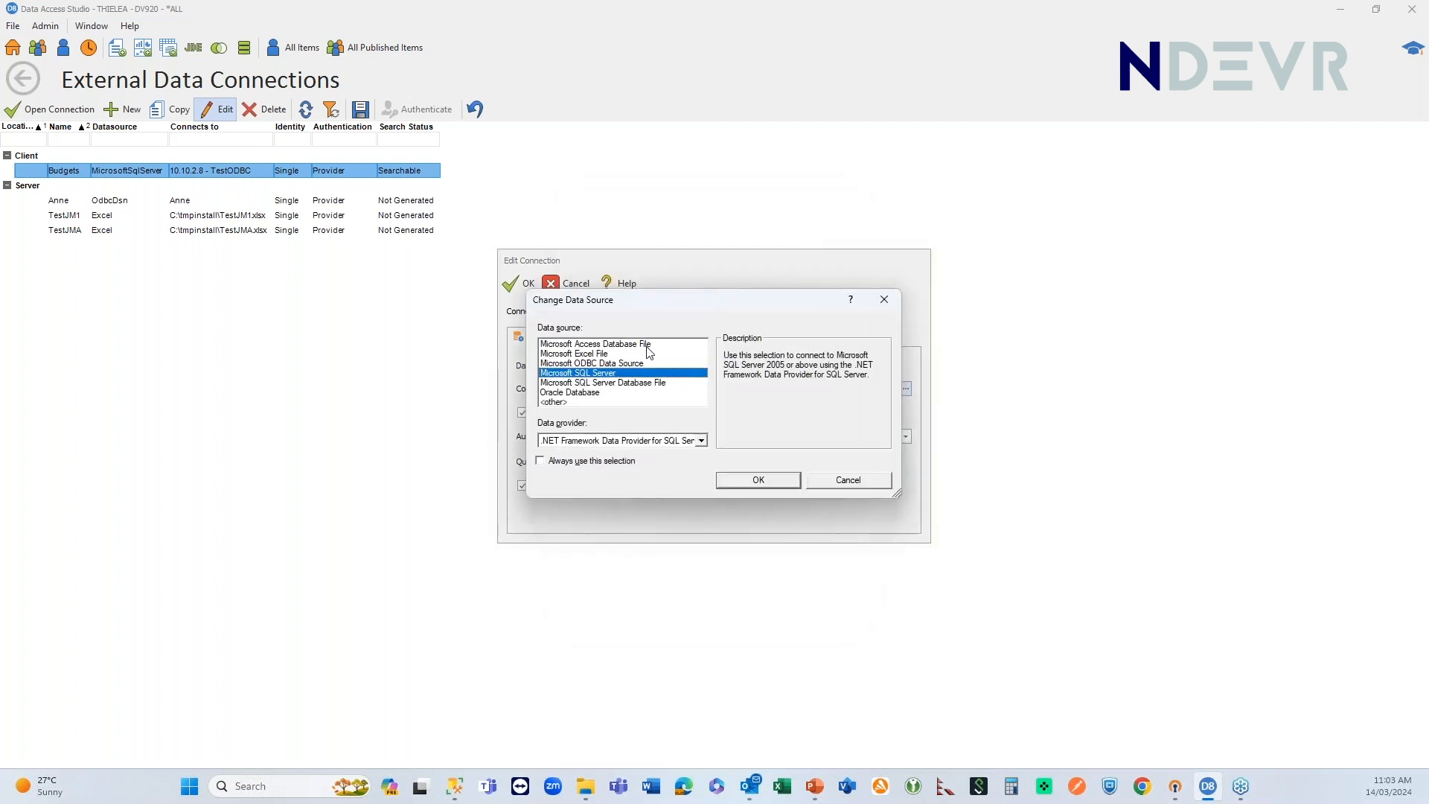
click(650, 346)
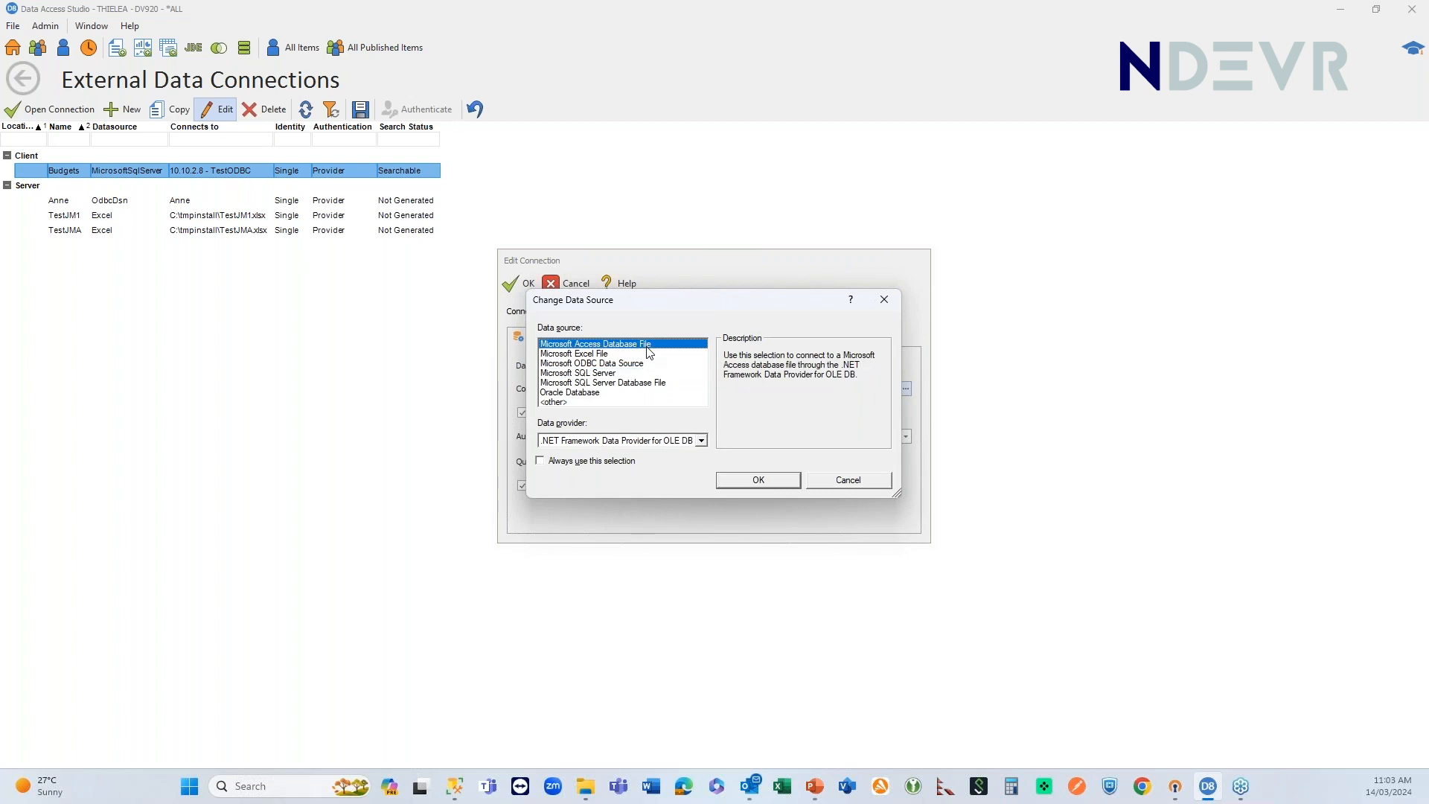
click(609, 354)
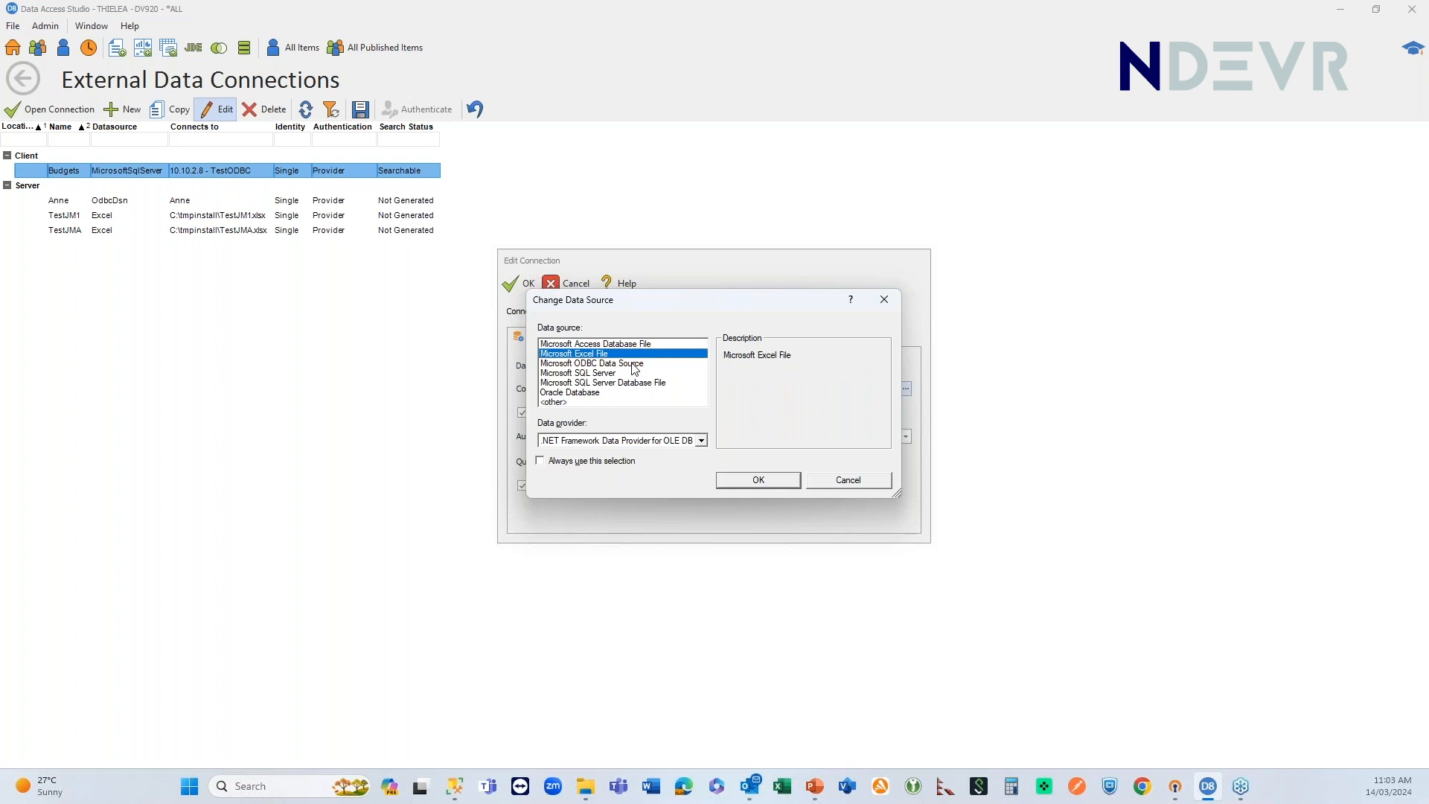
click(635, 365)
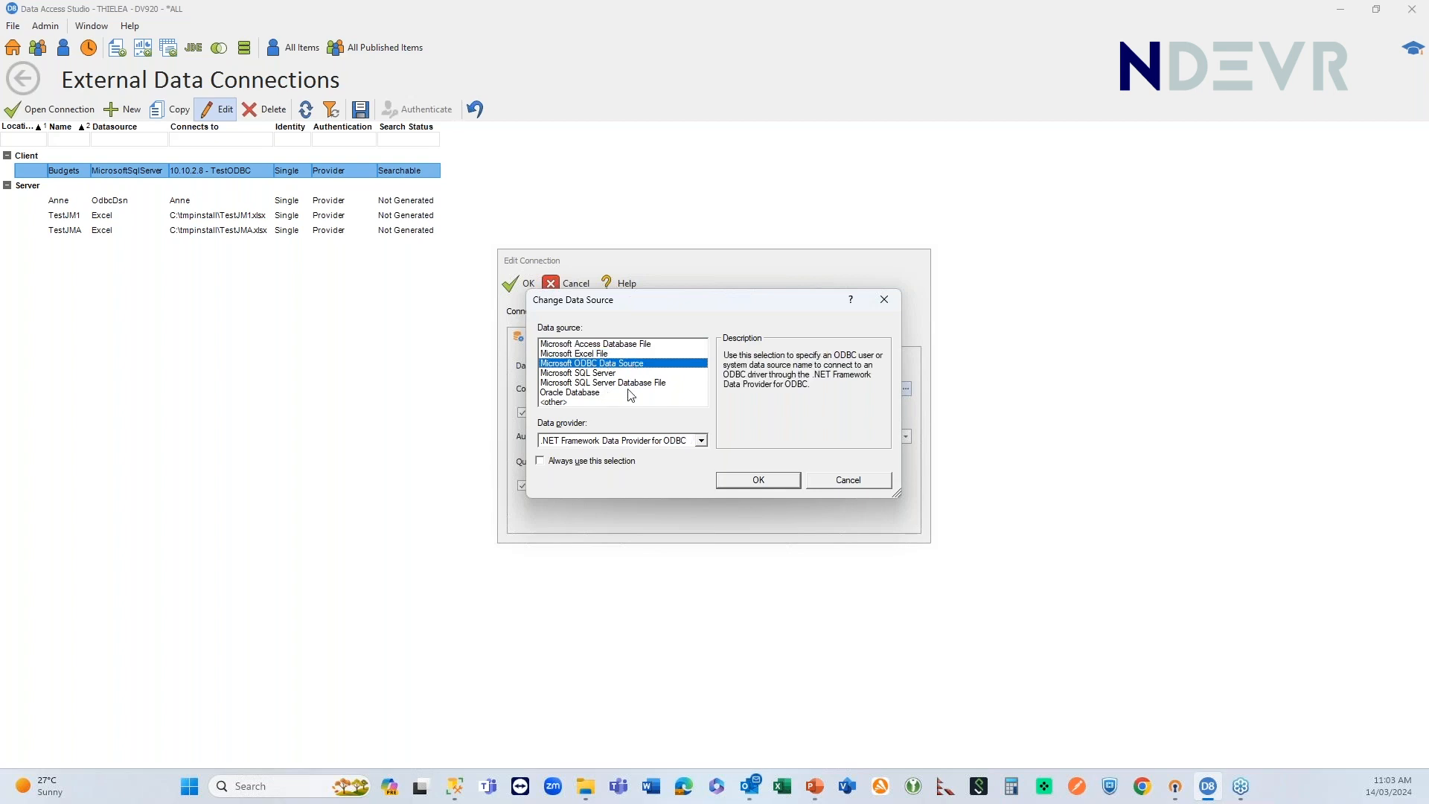
click(589, 393)
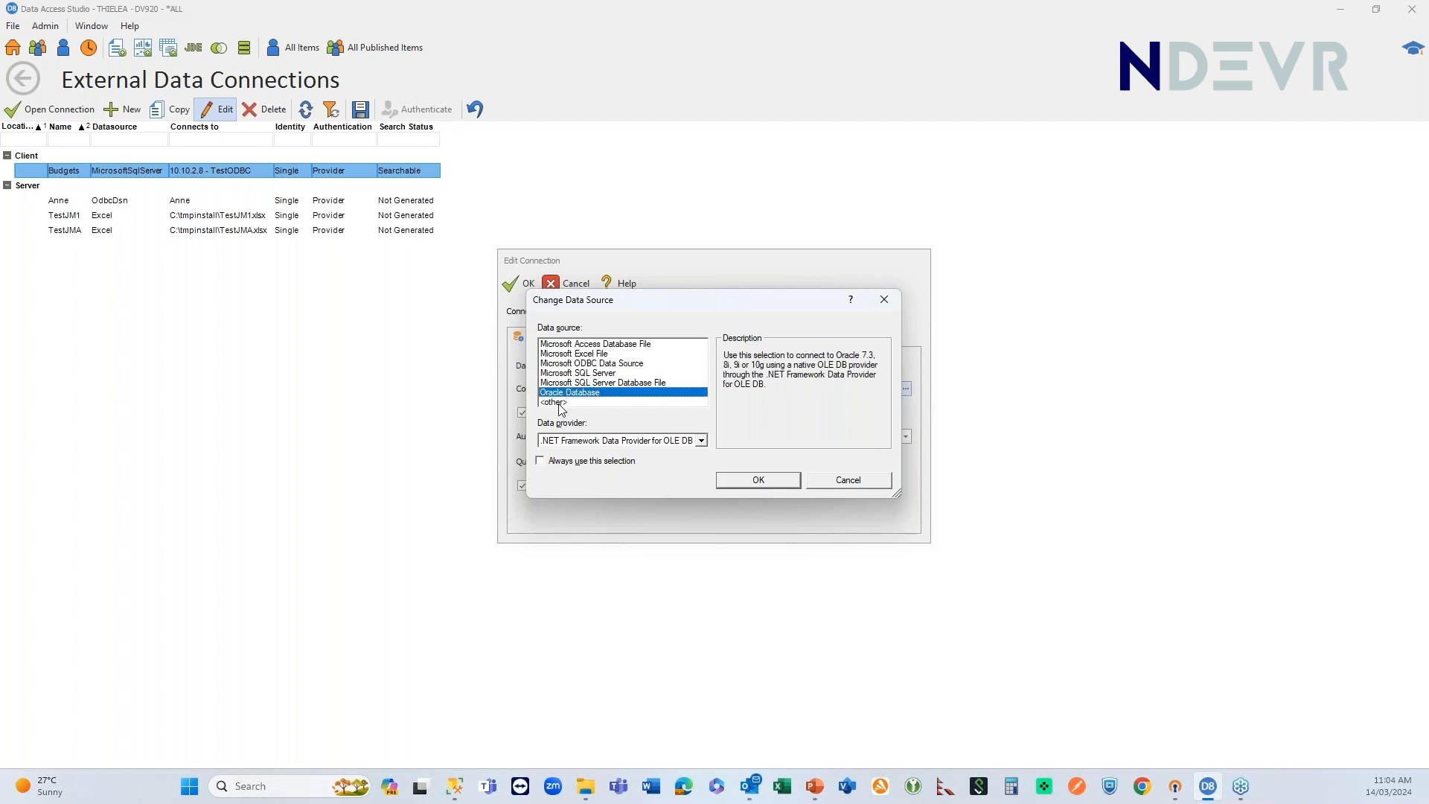
click(554, 403)
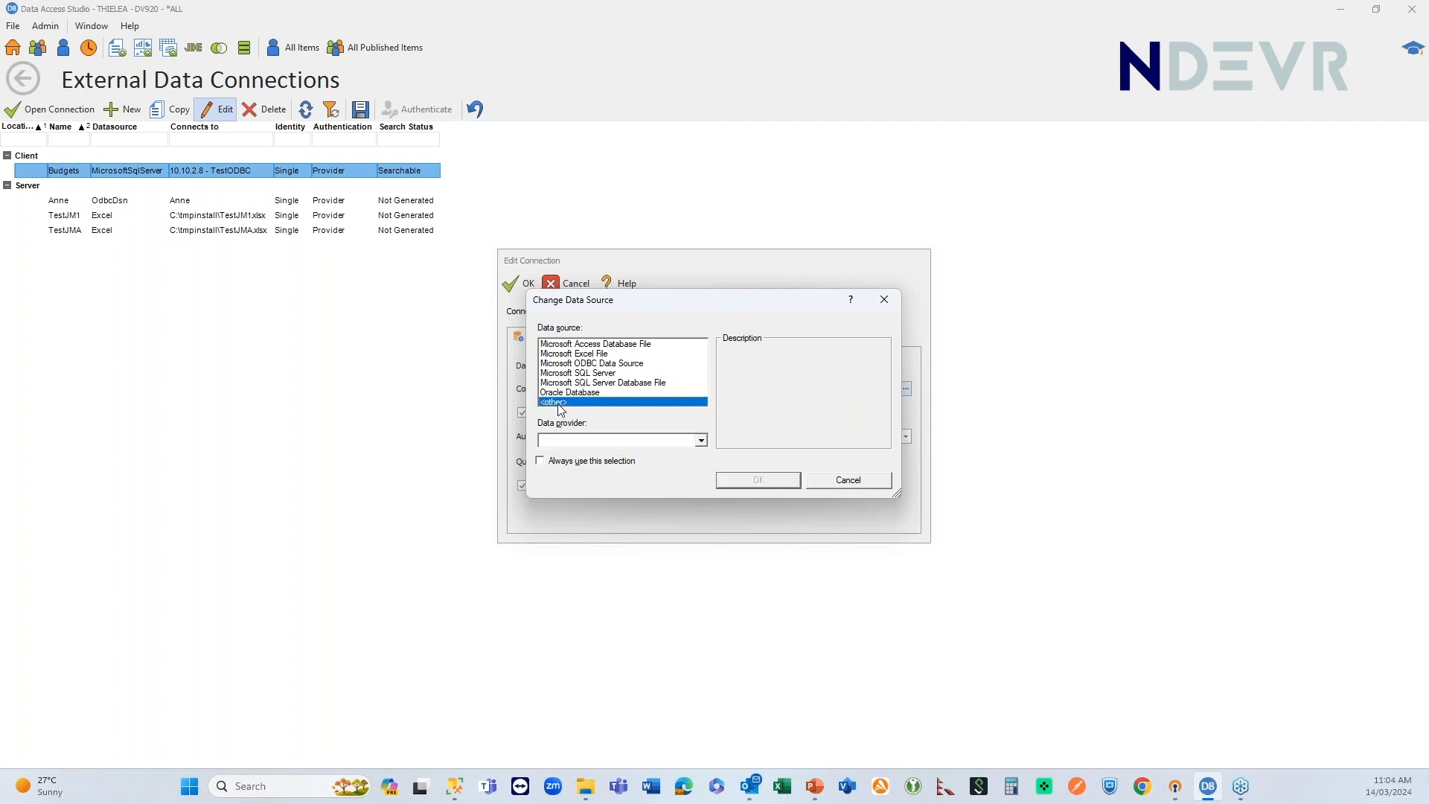
click(850, 482)
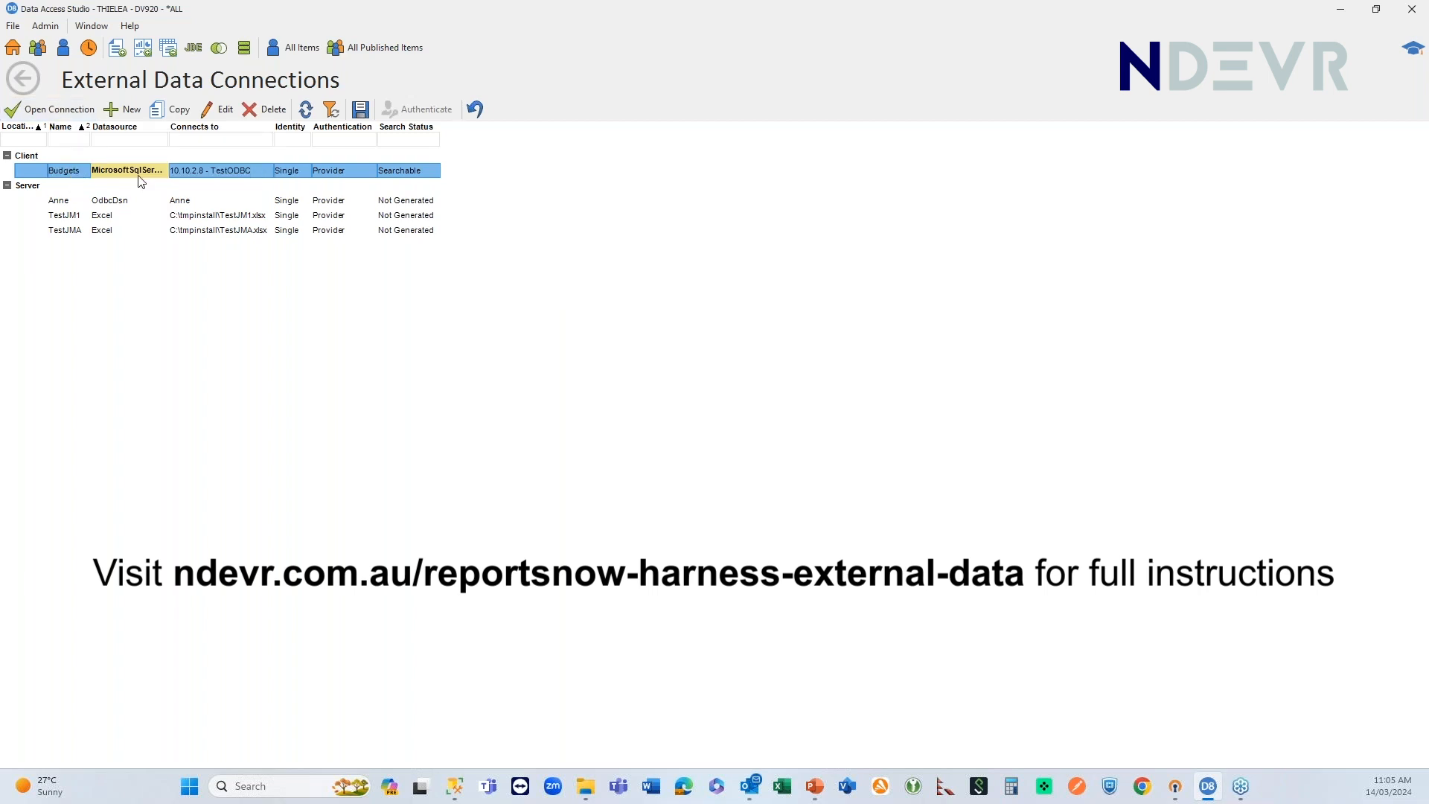
- Open the Budgets connection and choose its ExtBudgets table
click(43, 111)
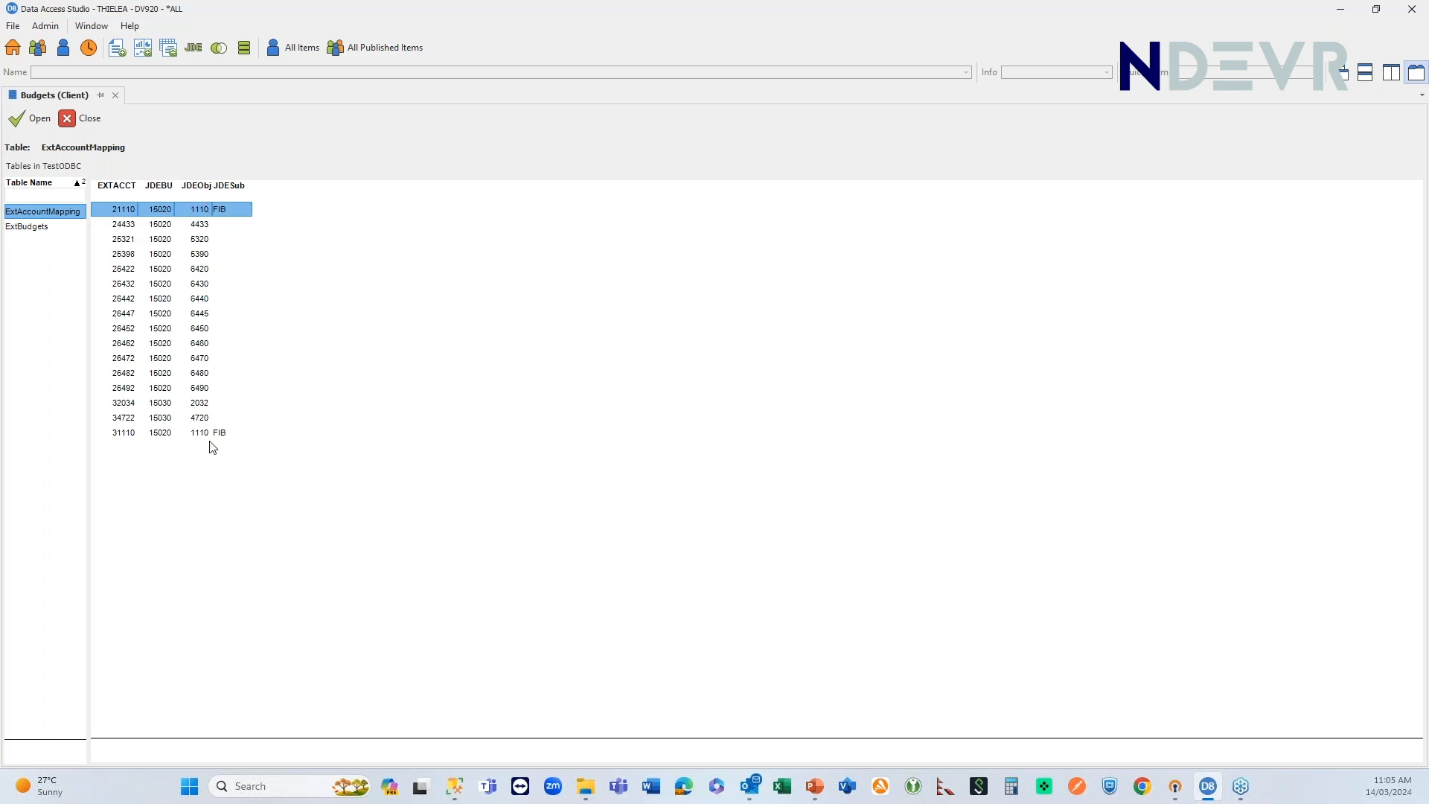
click(28, 229)
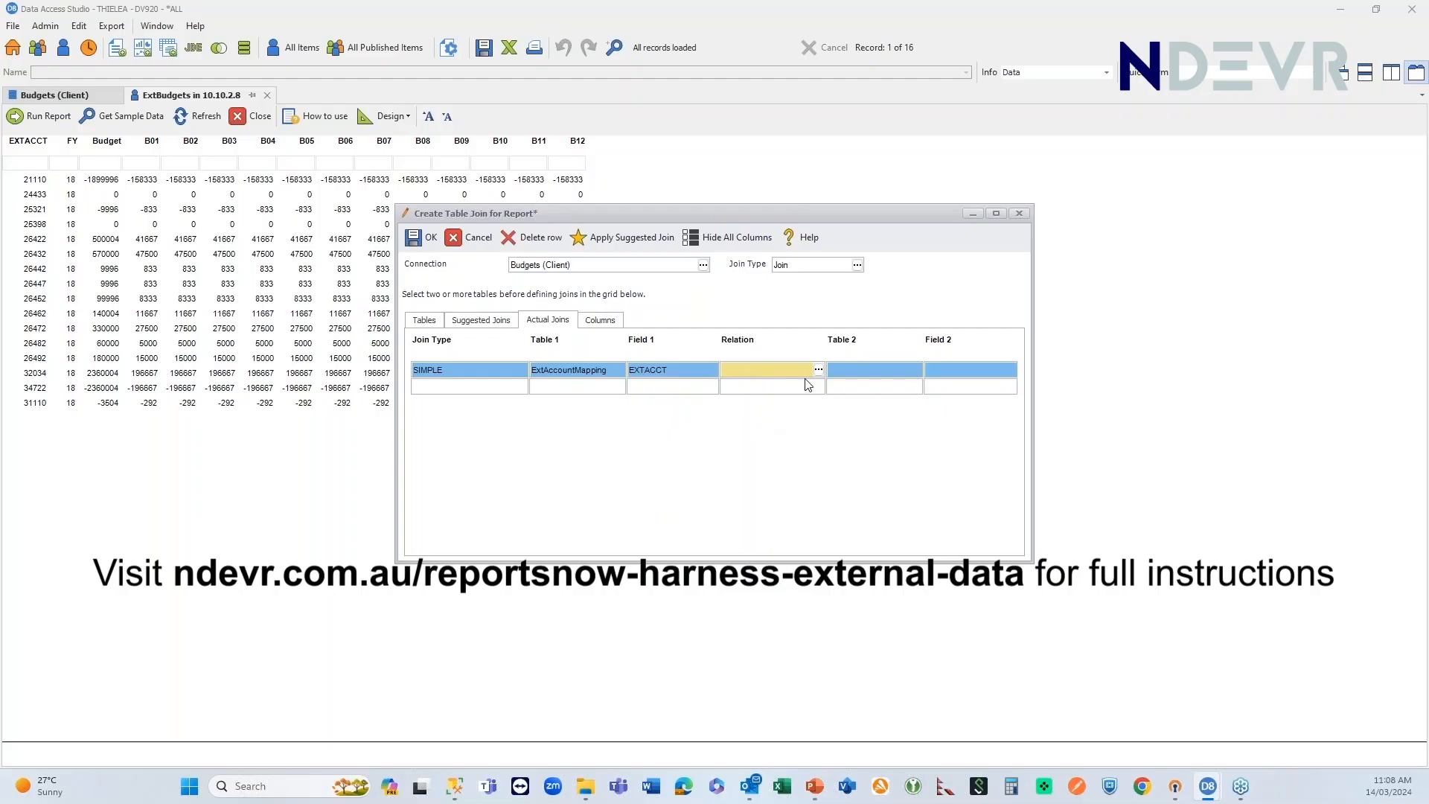
- Complete the join row so that ExtAccountMapping EXTACCT equals the EXTACCT field of the ExtBudgets table
click(817, 369)
double_click(729, 488)
click(890, 369)
click(915, 369)
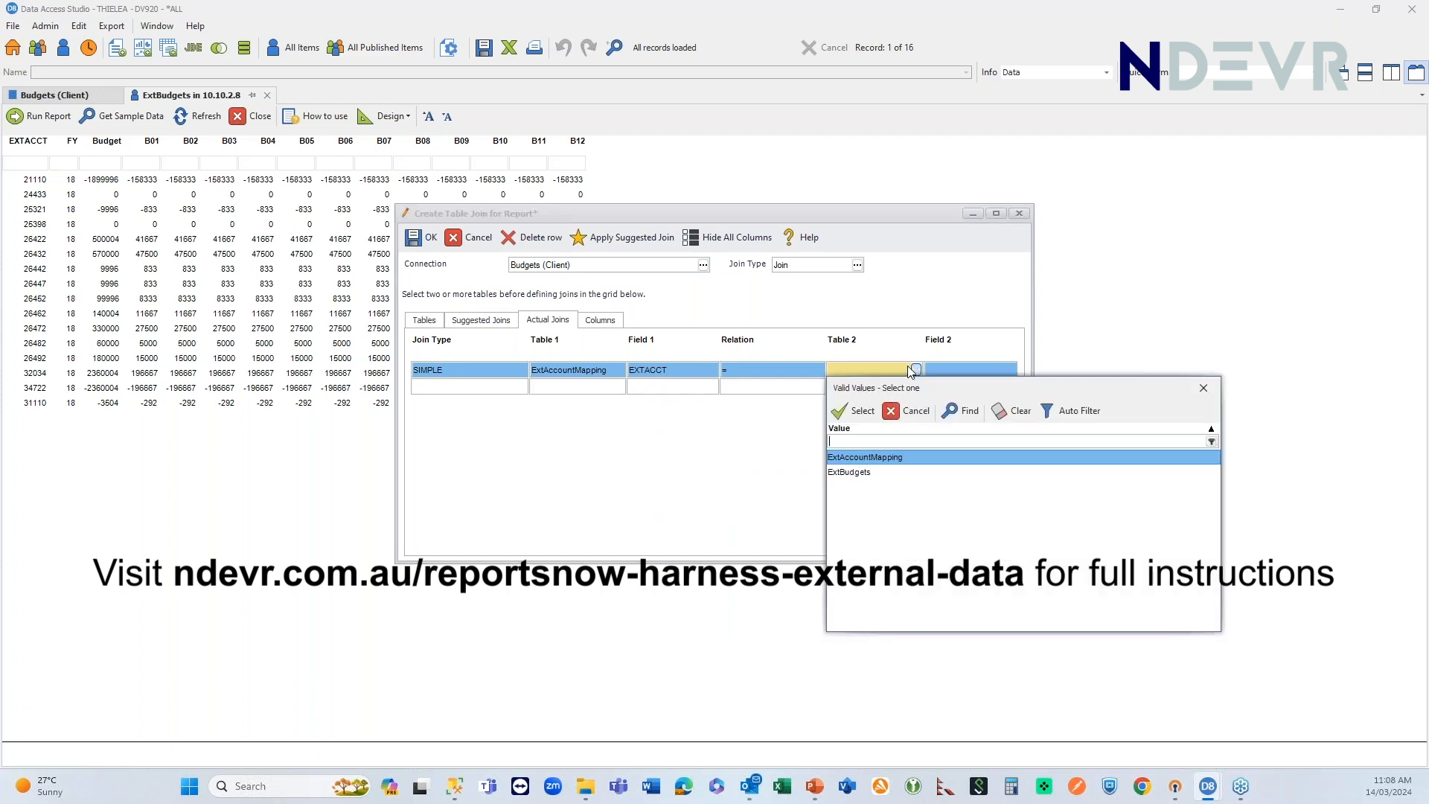
double_click(841, 474)
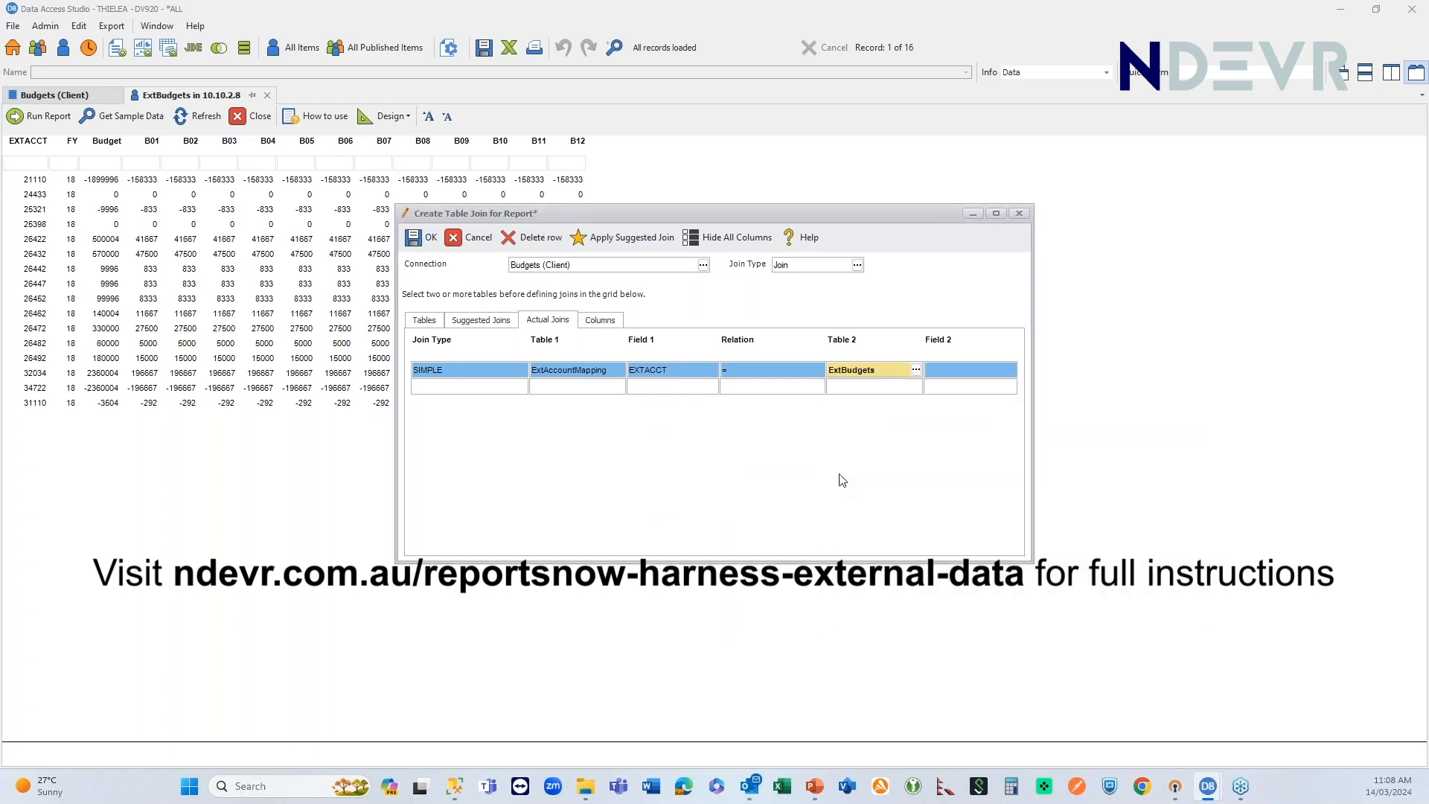
click(952, 369)
click(1010, 370)
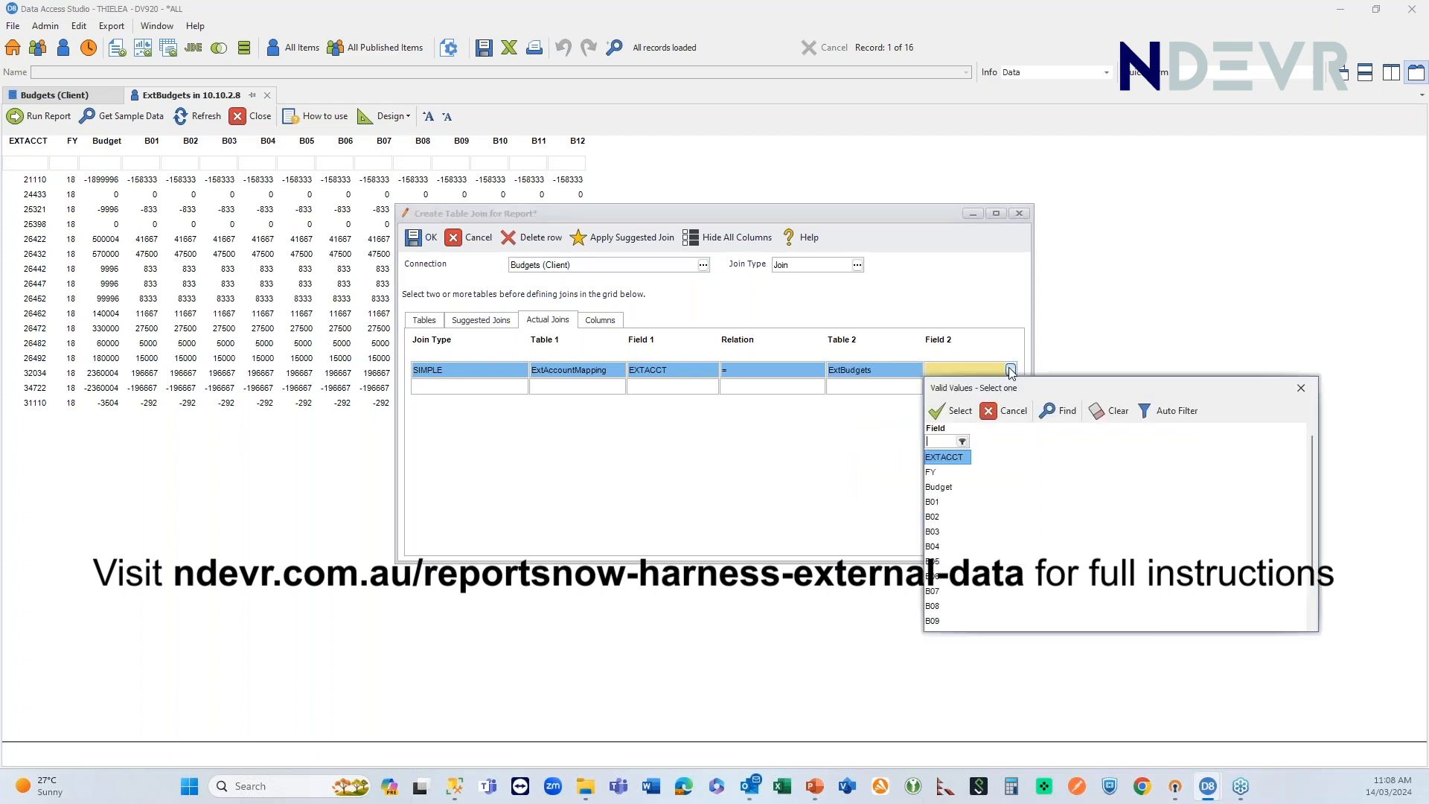
double_click(948, 454)
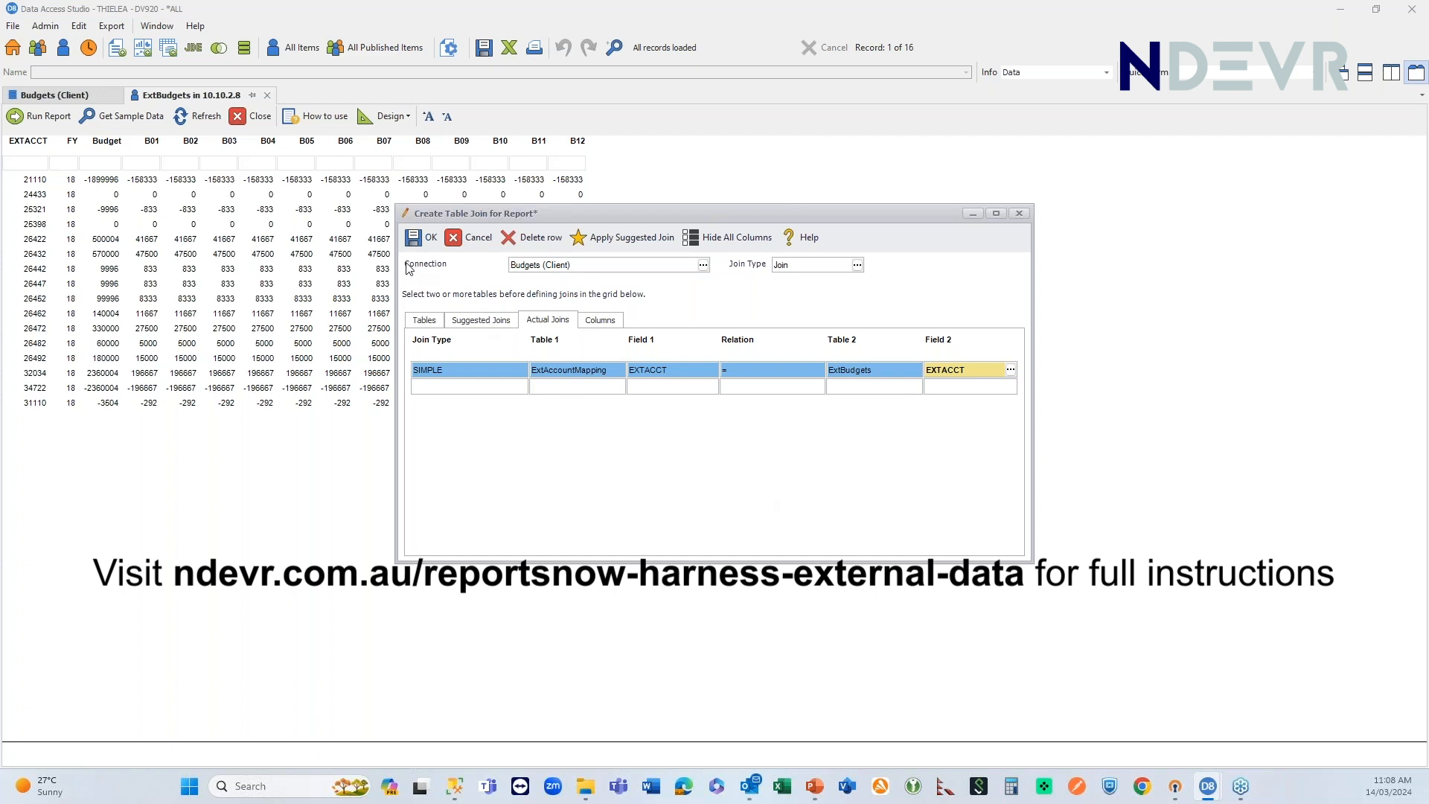
- Include the JDEBU, JDEObj and JDESub columns of ExtAccountMapping in the report and apply the table join
click(600, 318)
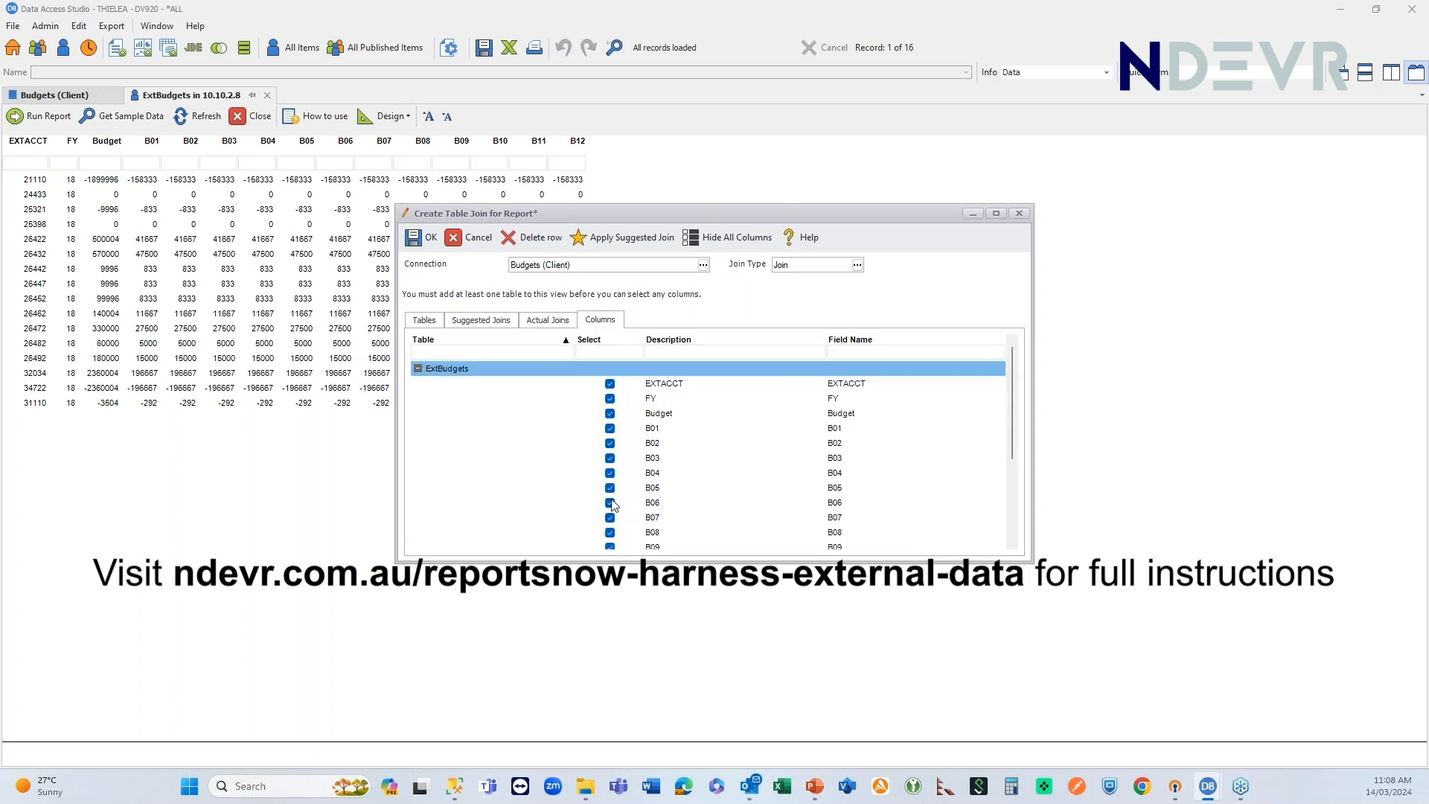
click(419, 369)
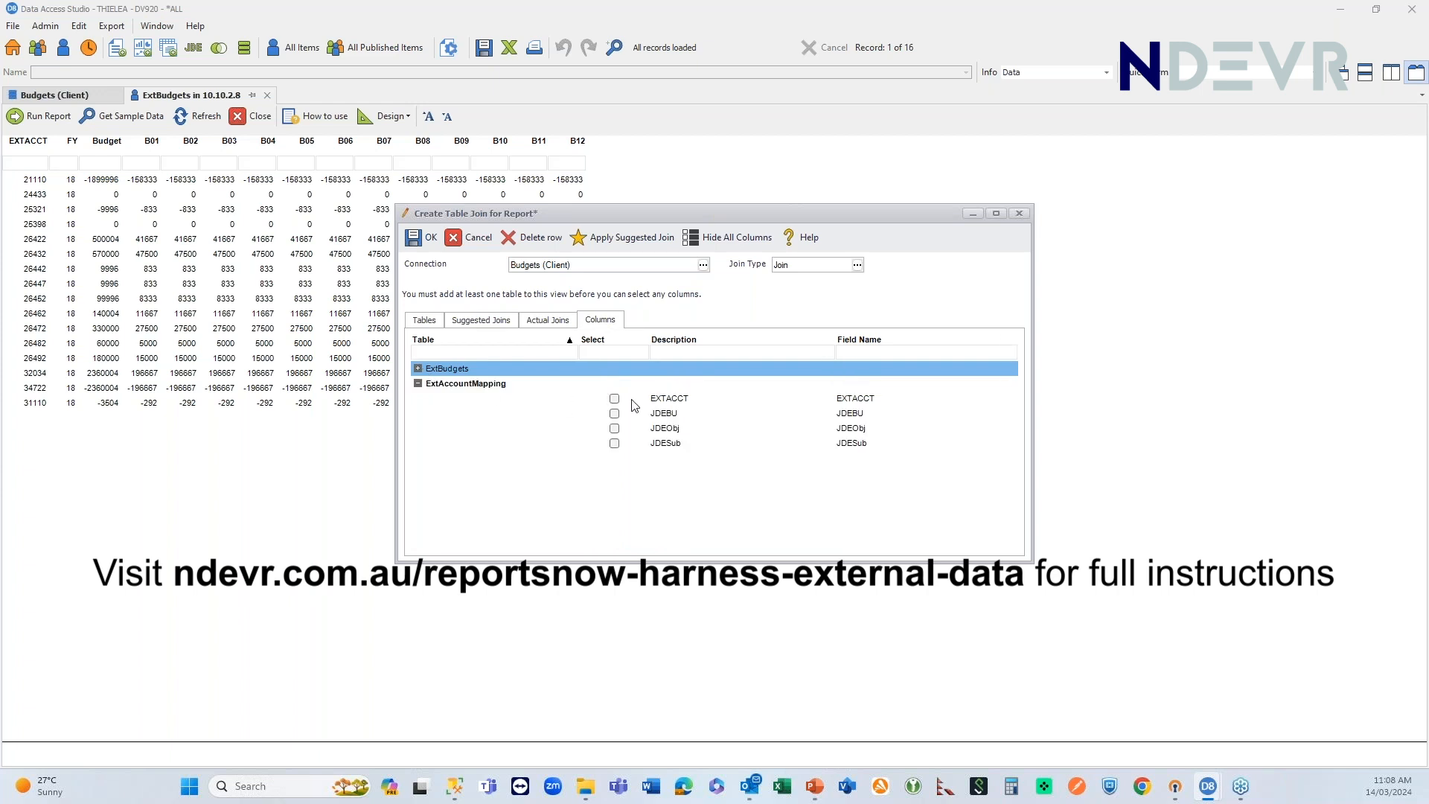
click(614, 413)
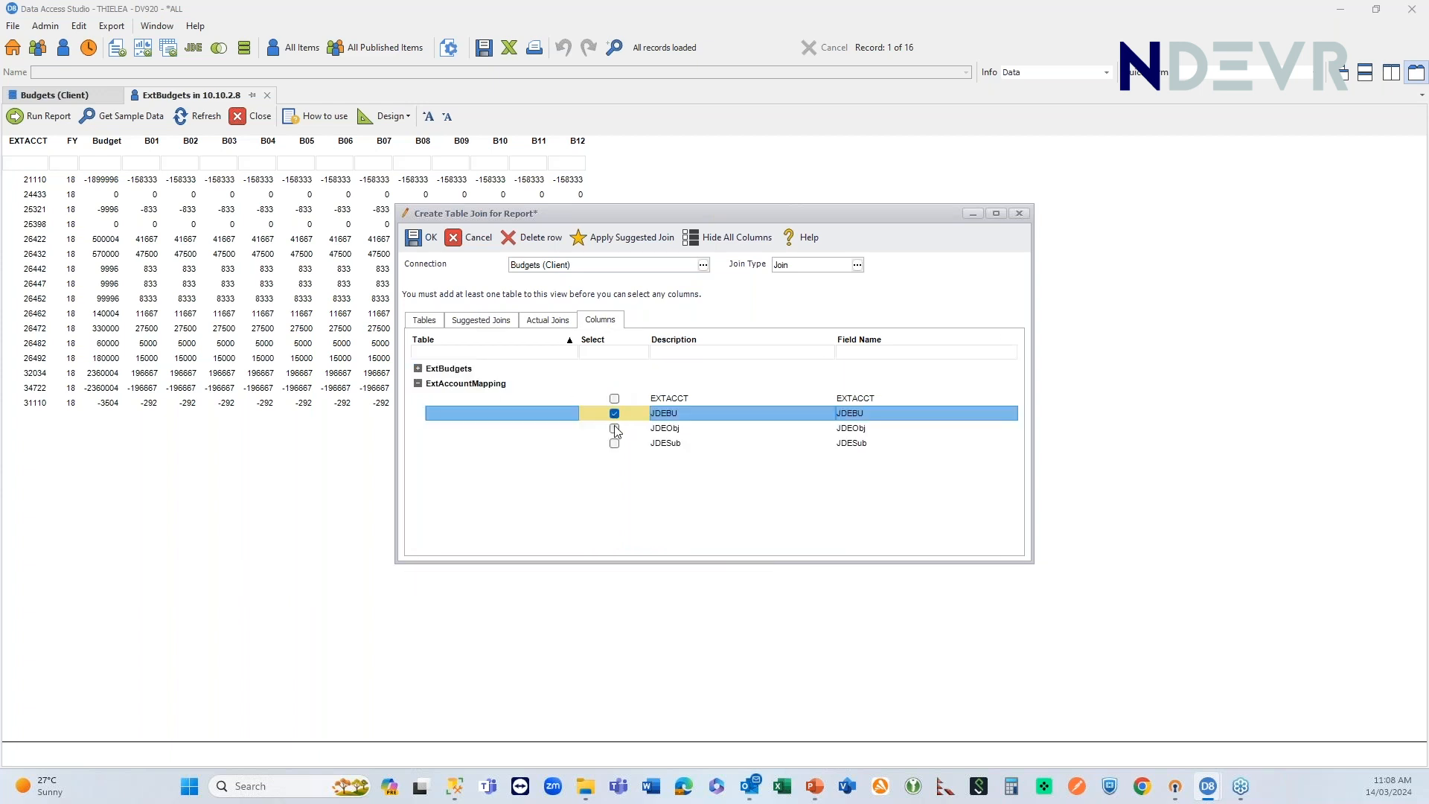
click(614, 428)
click(613, 443)
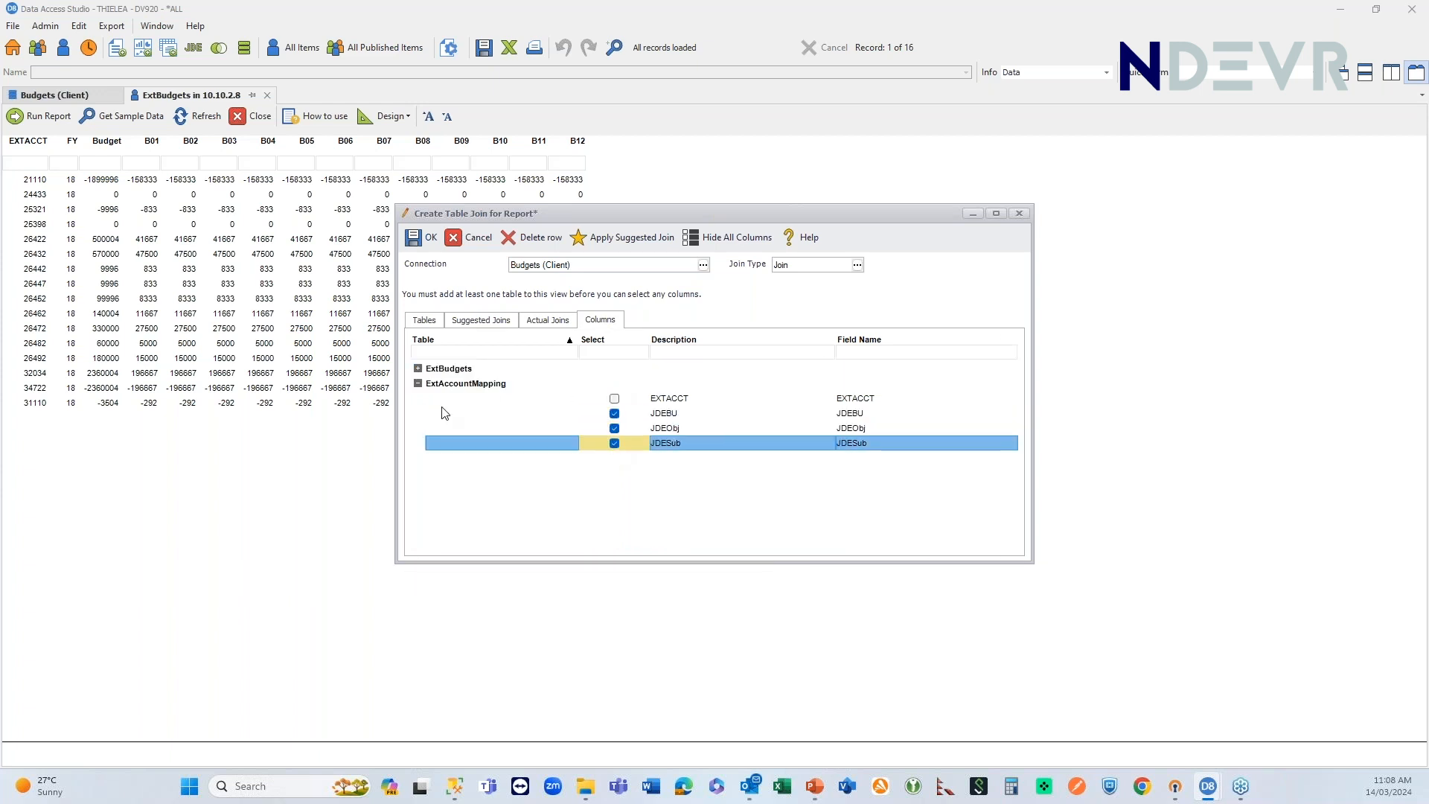
click(413, 244)
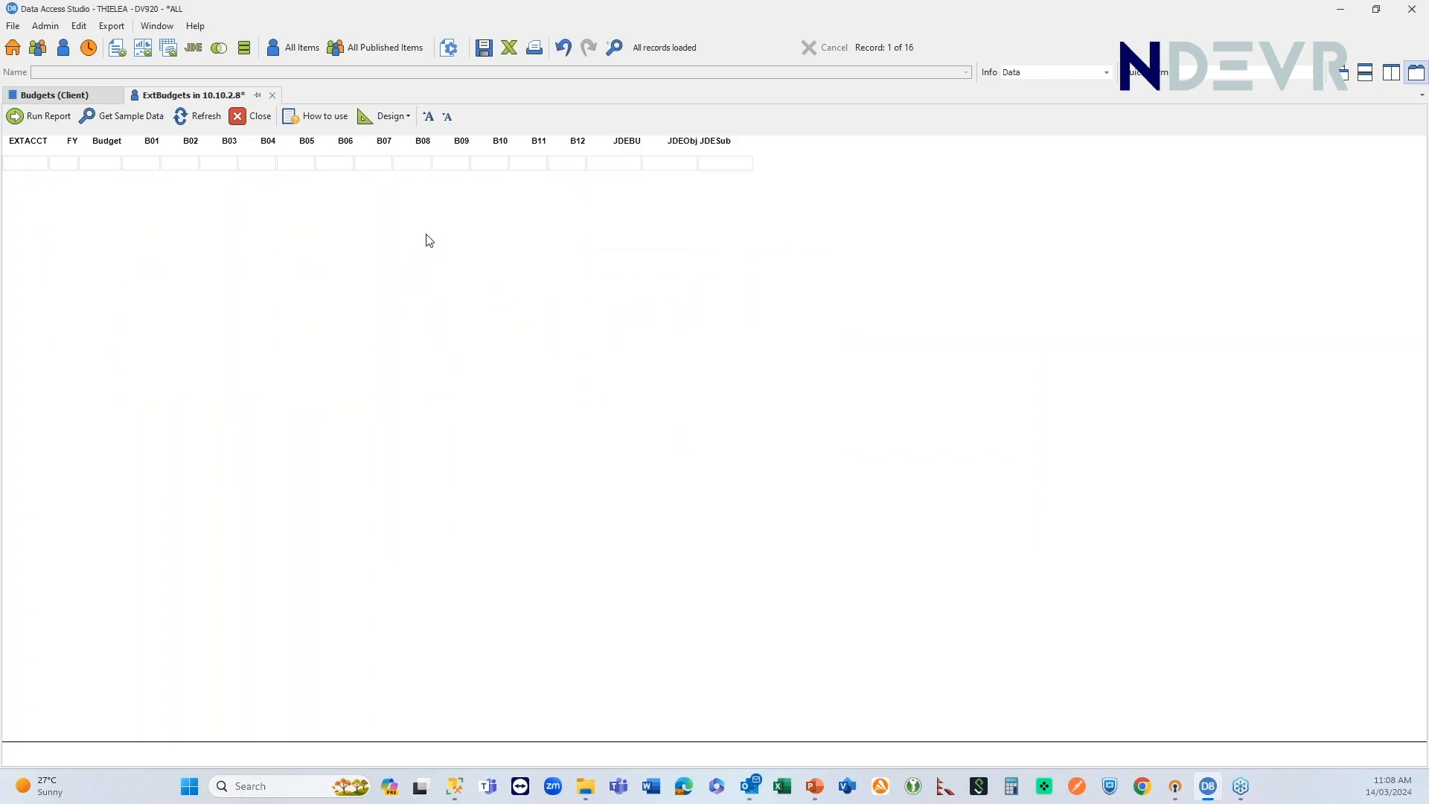
- Run the joined report without filter criteria and hide the EXTACCT column
click(31, 116)
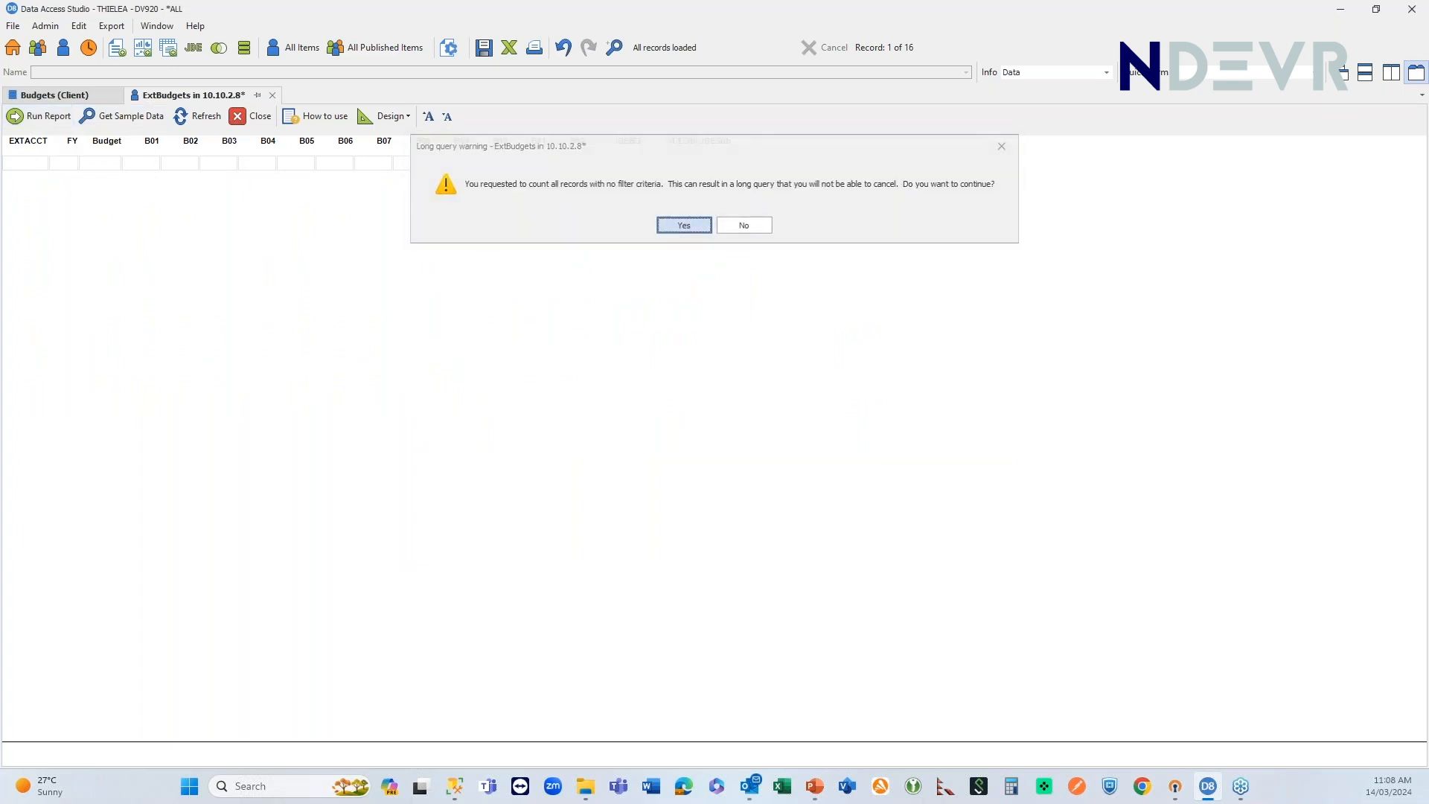
click(662, 228)
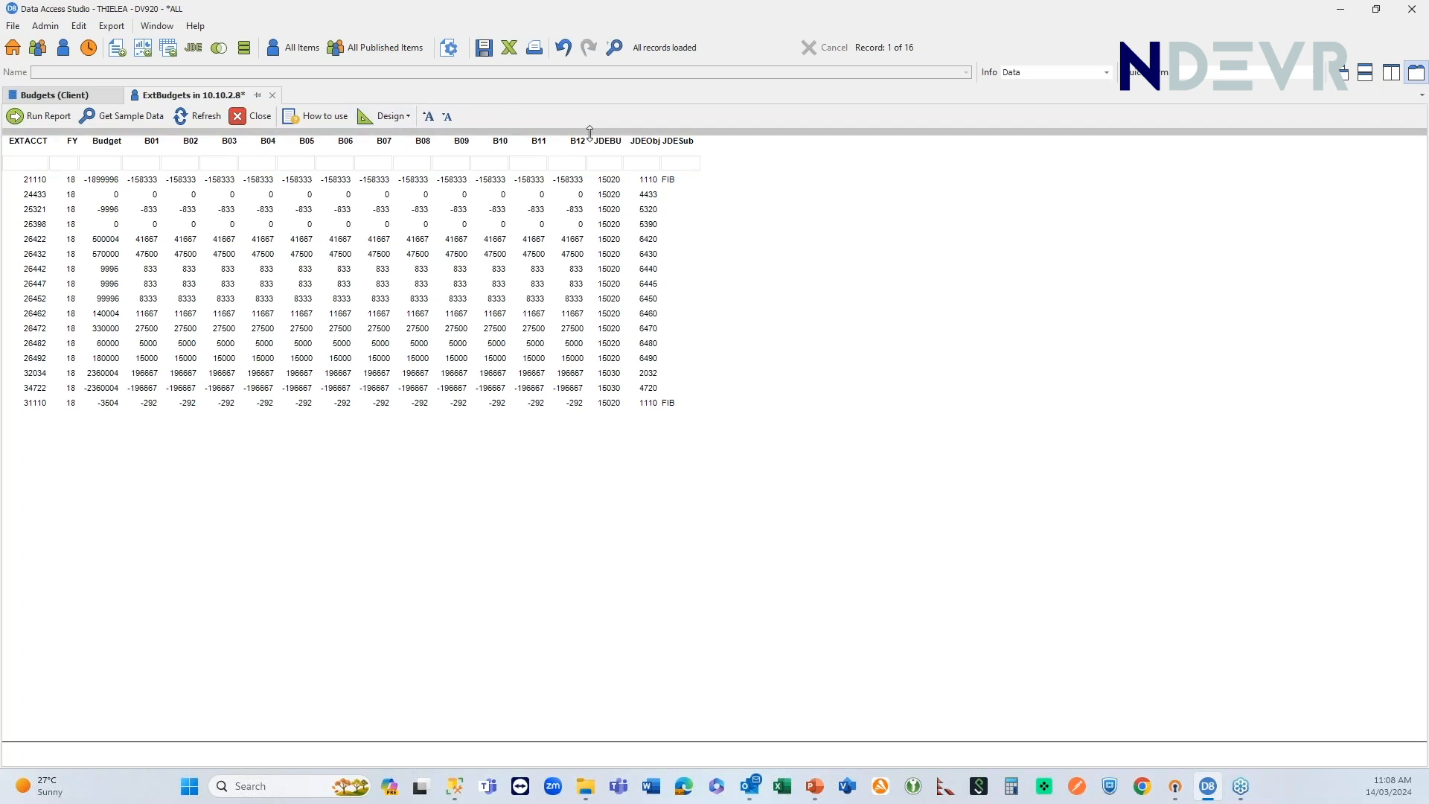
right_click(37, 146)
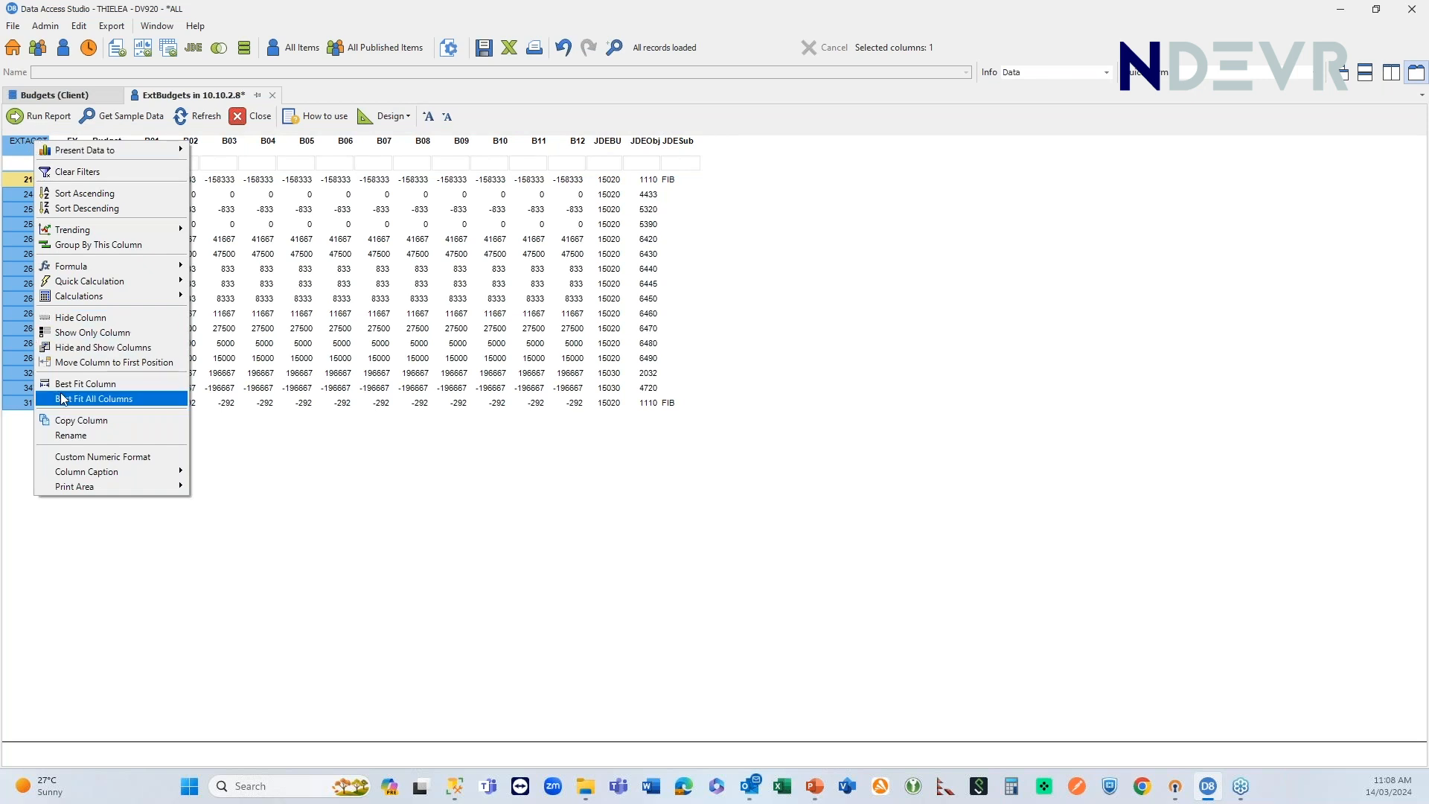
click(63, 317)
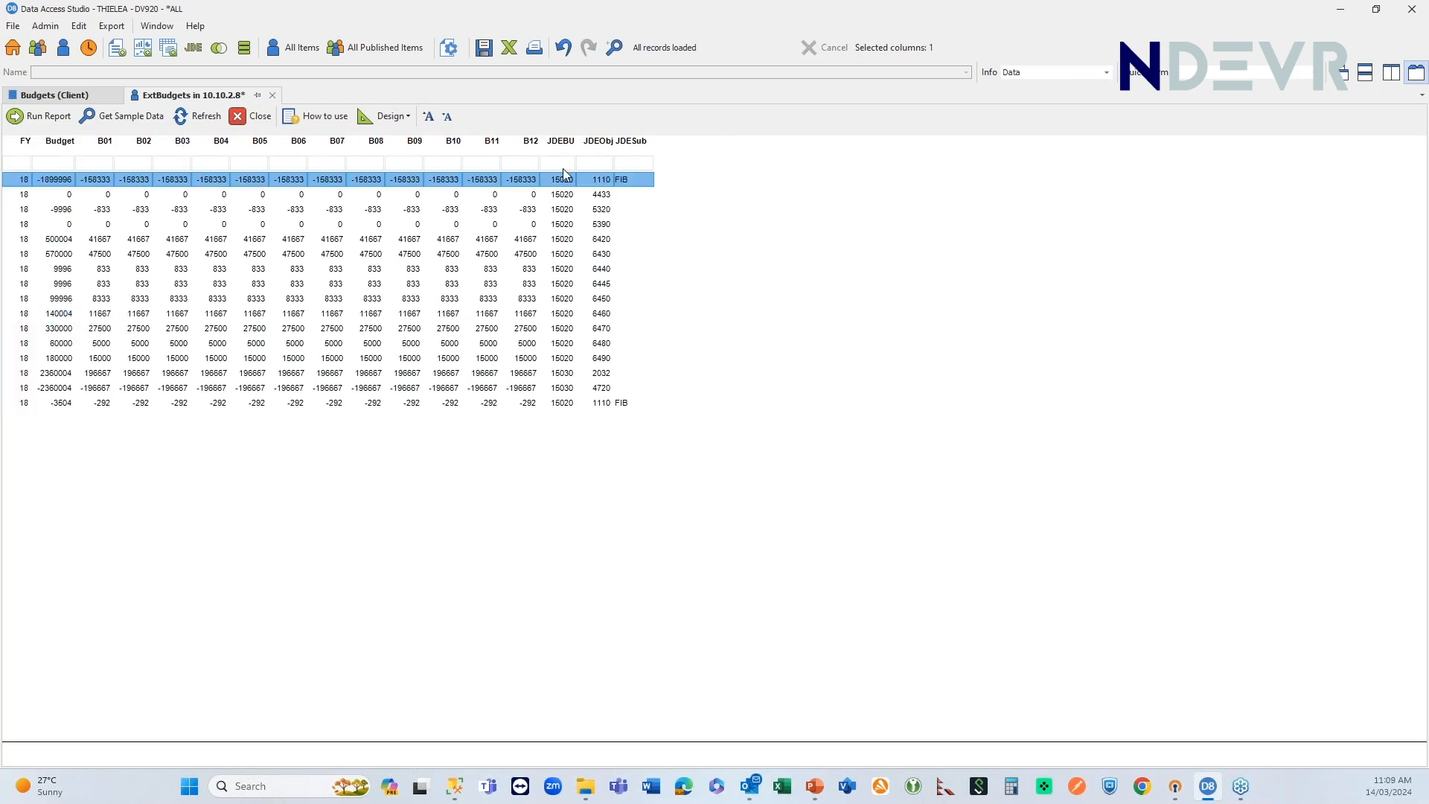
- Add a text quick calculation that concatenates the JDEBU, JDEObj and JDESub columns into one column
click(567, 146)
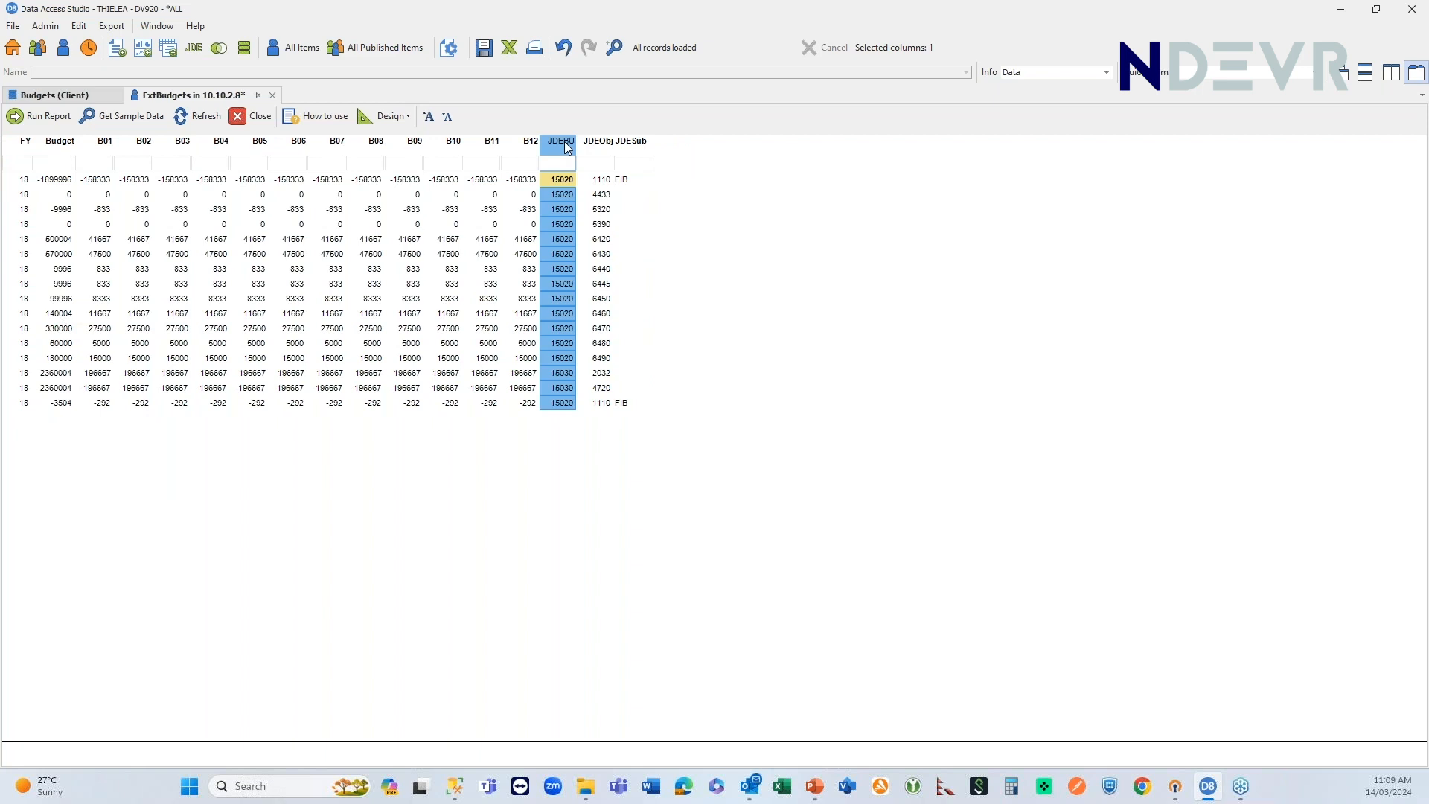
ctrl+click(600, 146)
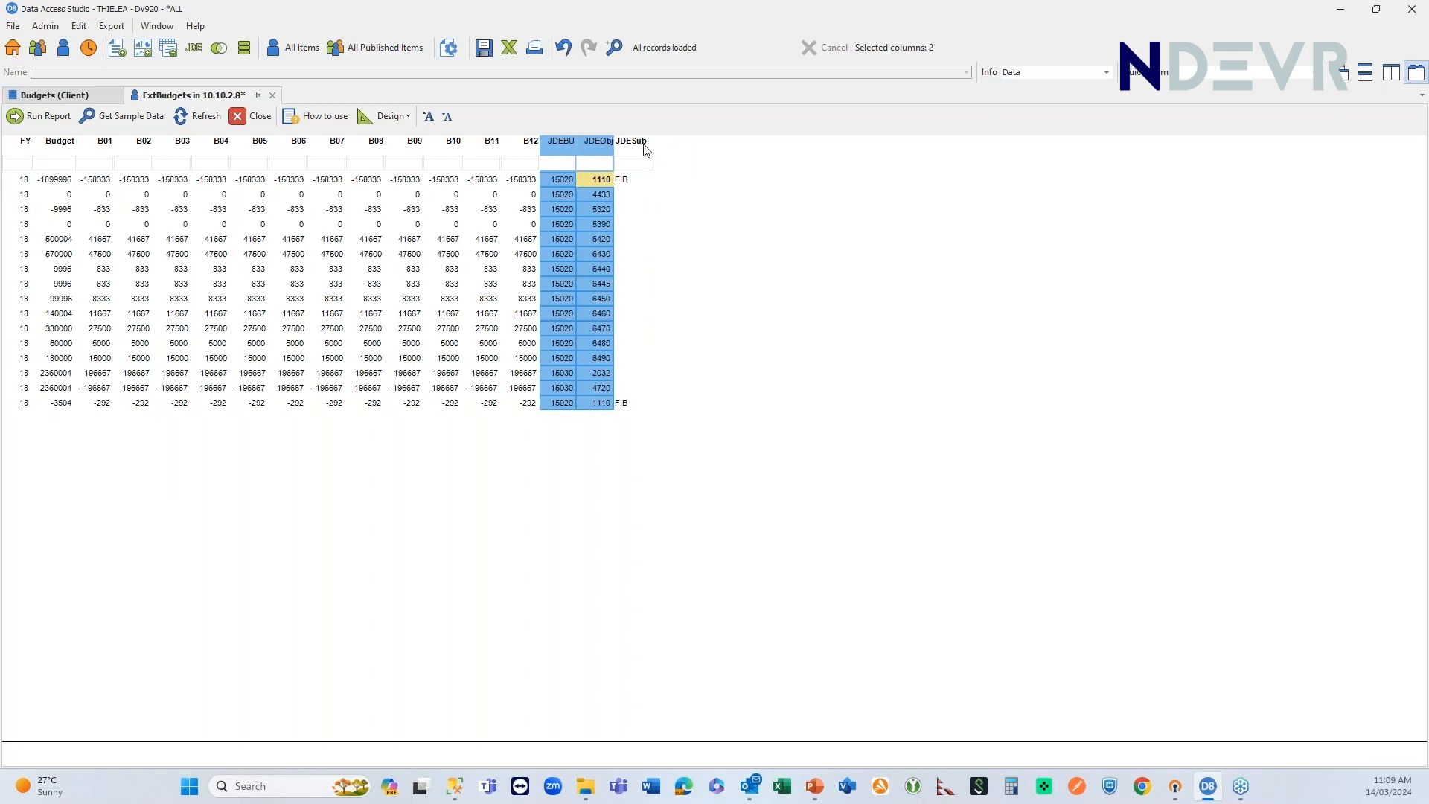
ctrl+click(638, 146)
right_click(637, 146)
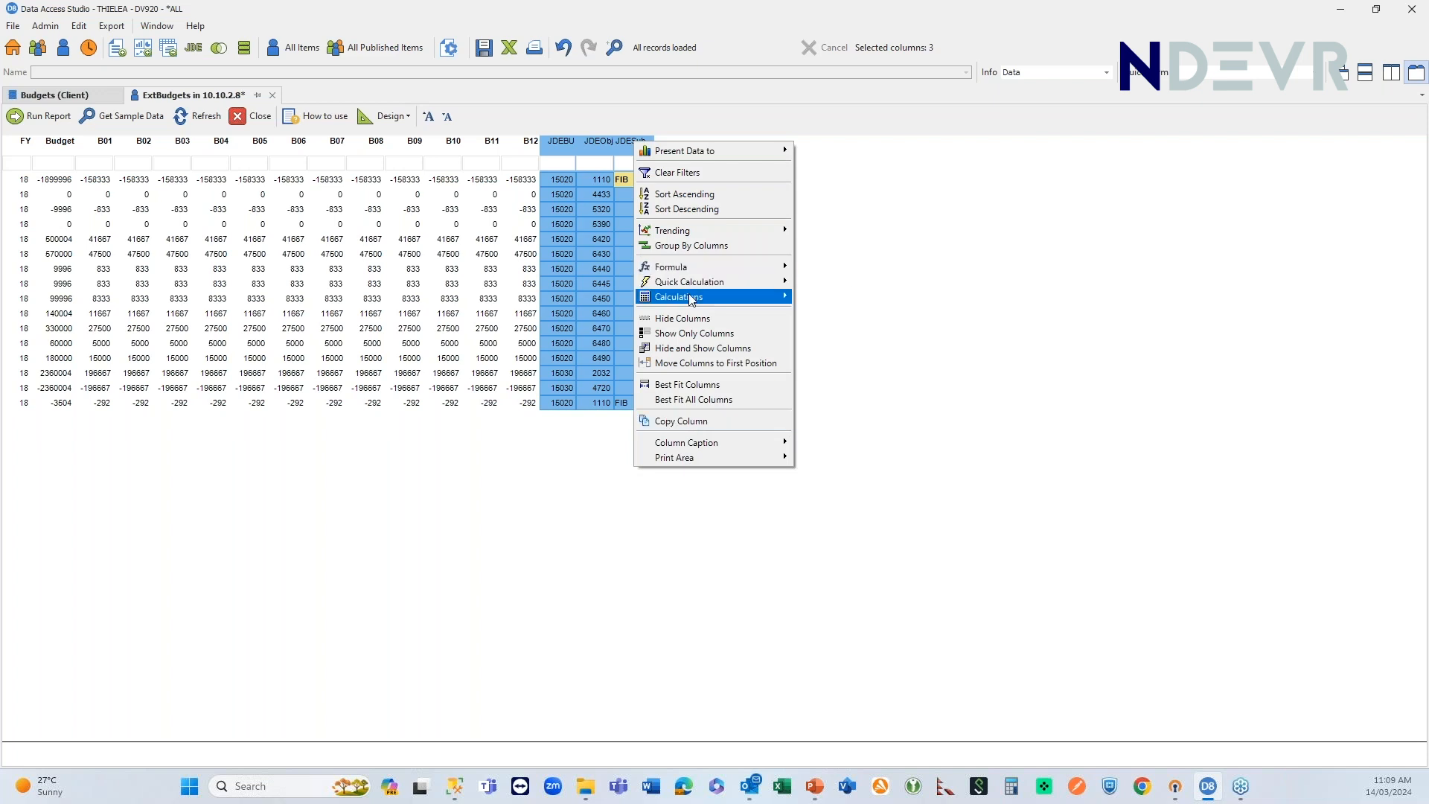
mouse_move(714, 299)
mouse_move(766, 282)
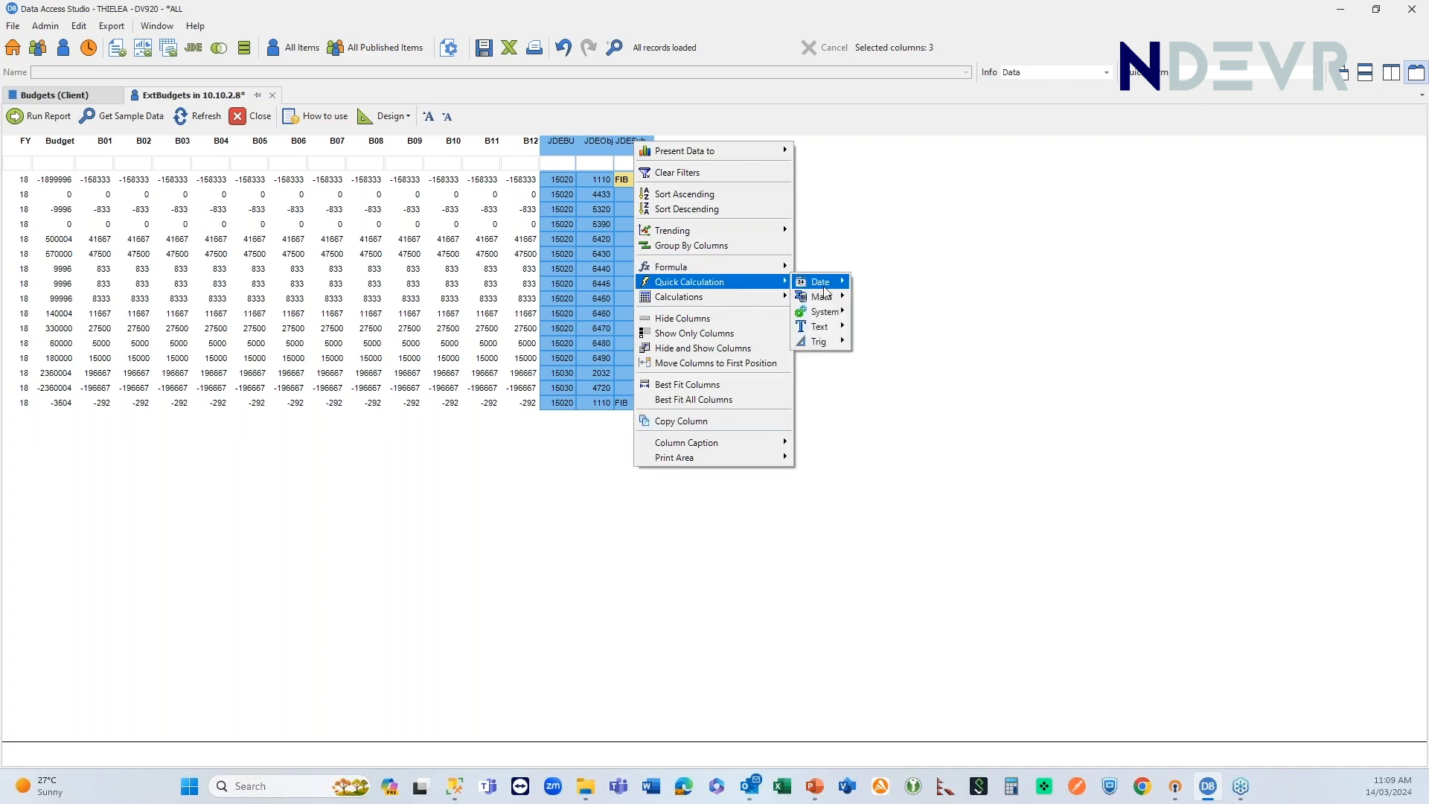
mouse_move(817, 330)
click(902, 326)
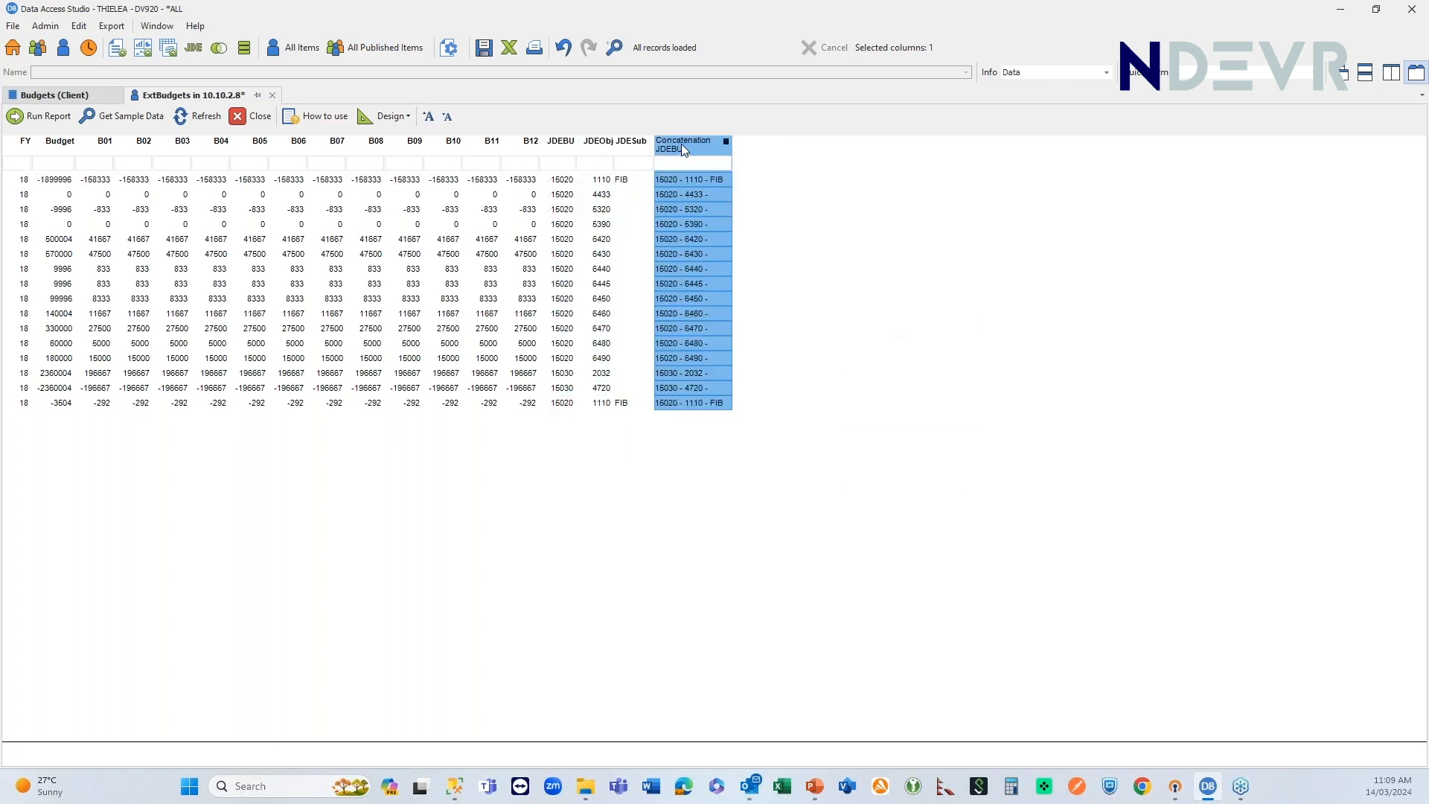
- Rename the concatenated column to Account Number and move it in front of the FY column
right_click(682, 149)
click(708, 439)
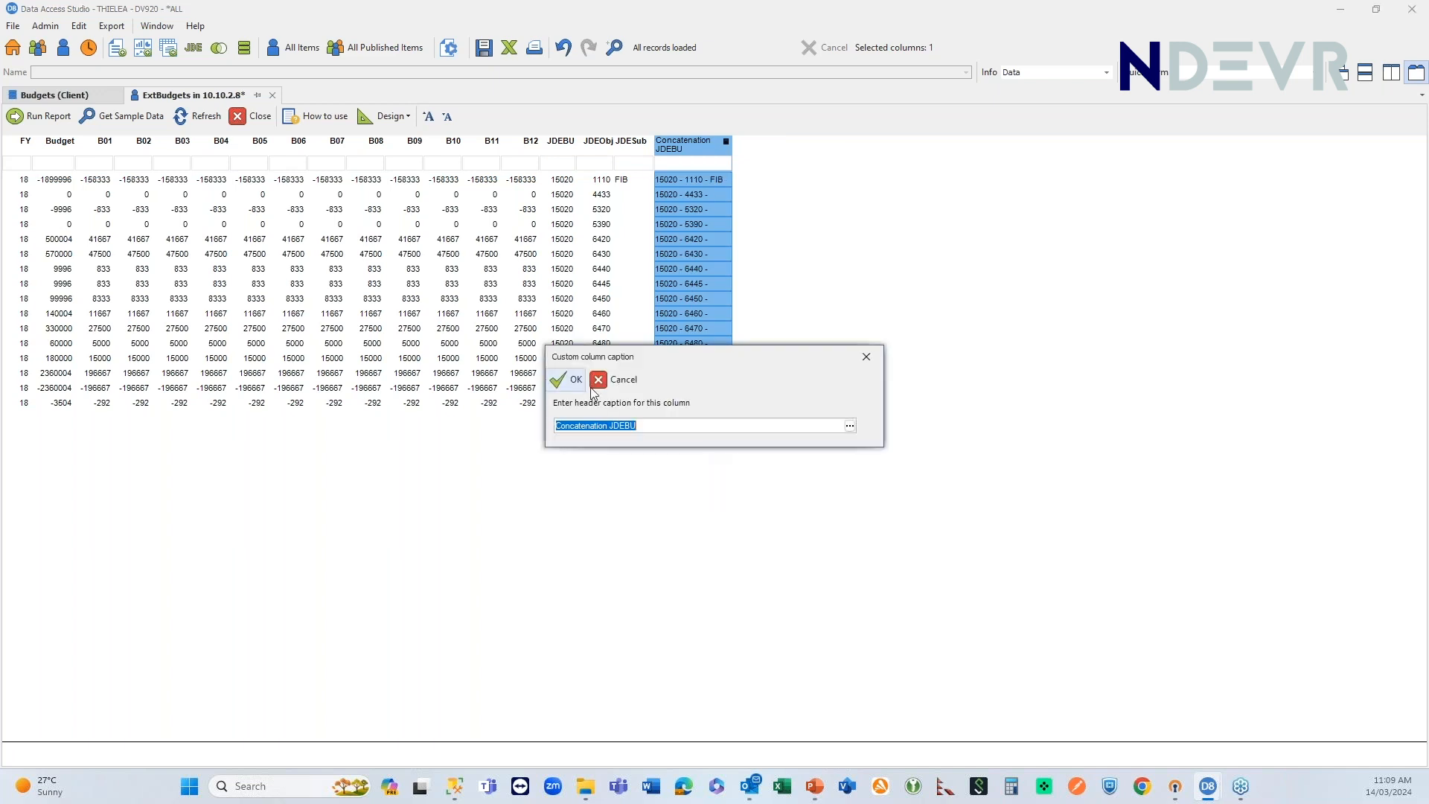
text(Account Number)
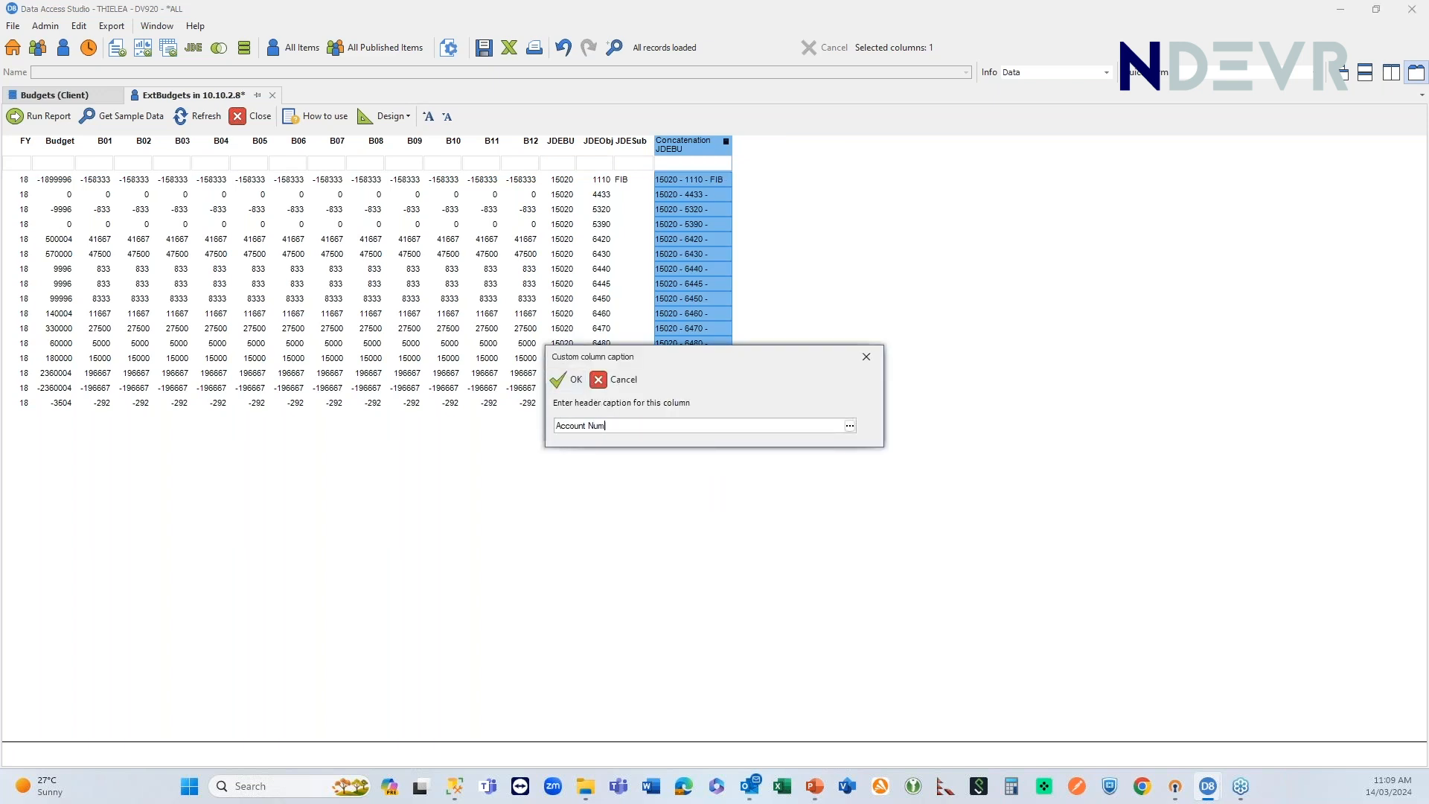
click(575, 381)
drag(684, 142, 95, 146)
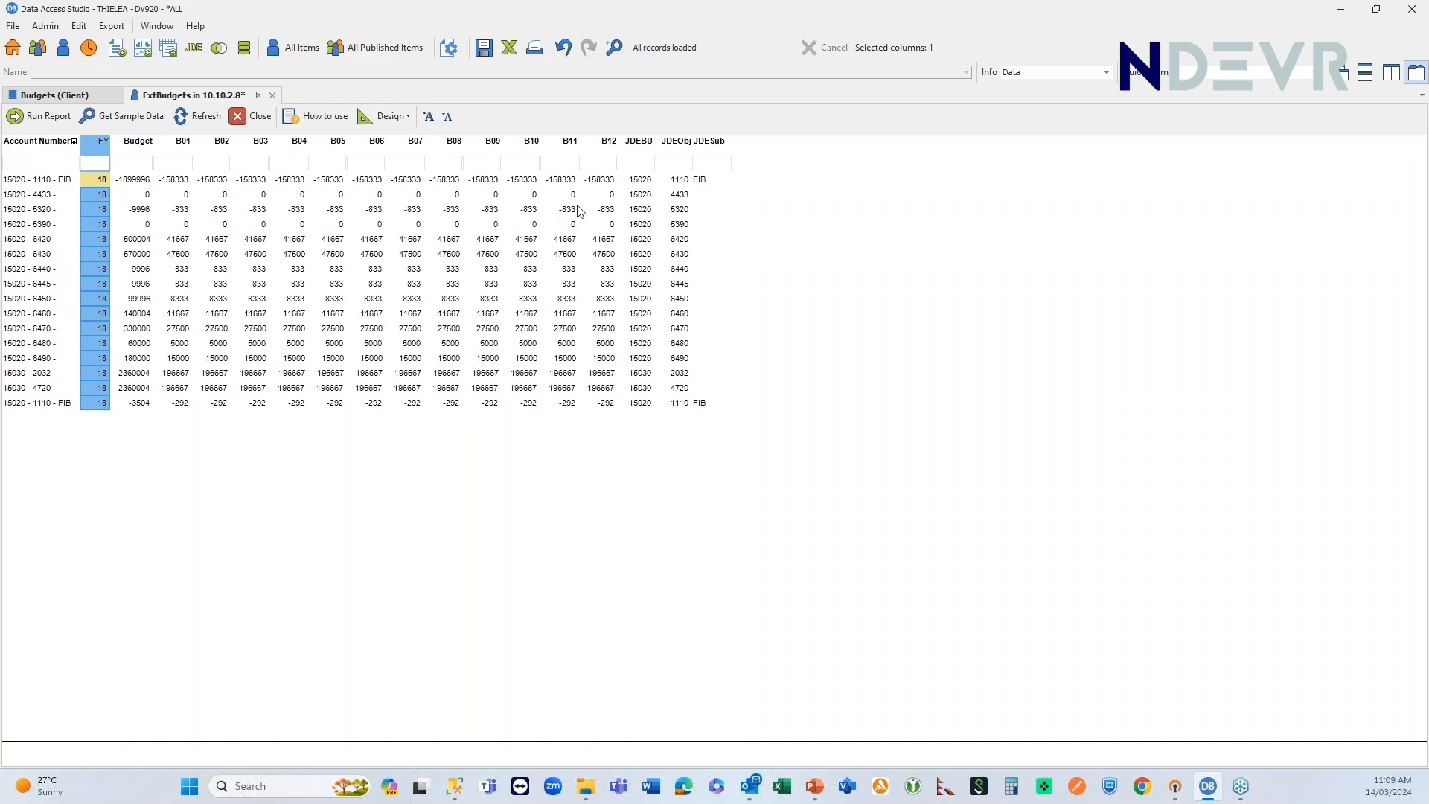
- Replace both literal separators in the Account Number concatenation with a period, and save and close the calculation
click(32, 149)
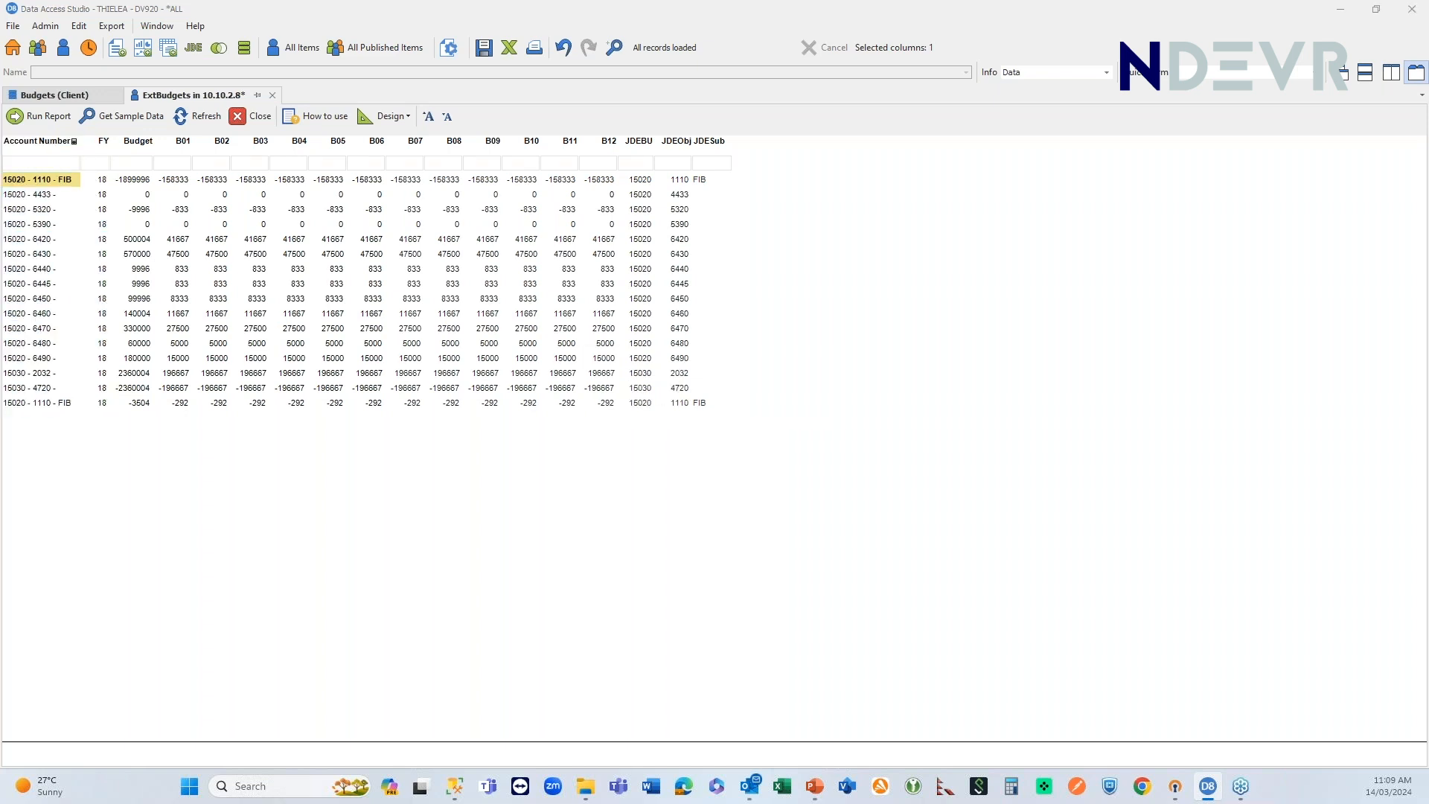
click(868, 336)
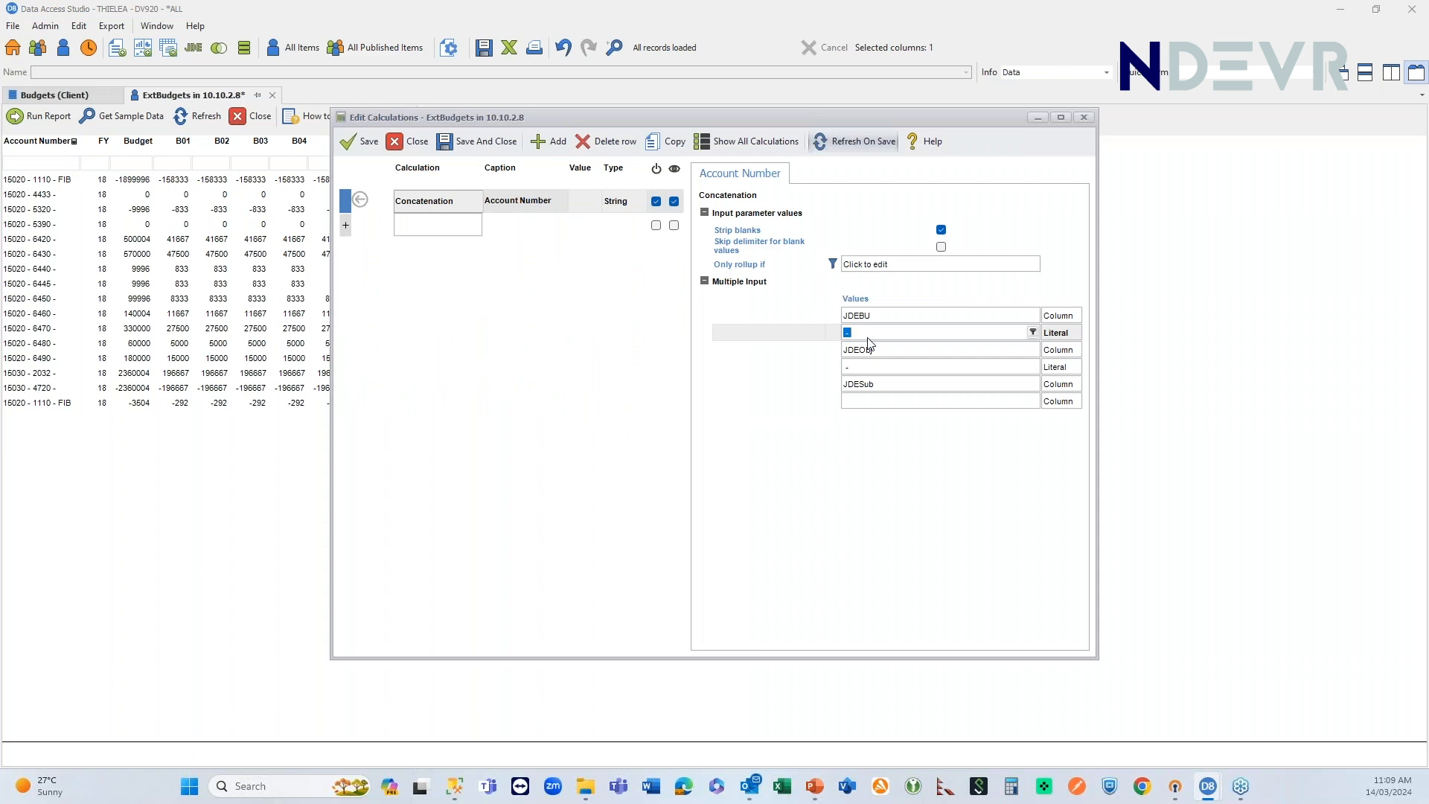
text(.)
click(848, 367)
text(.)
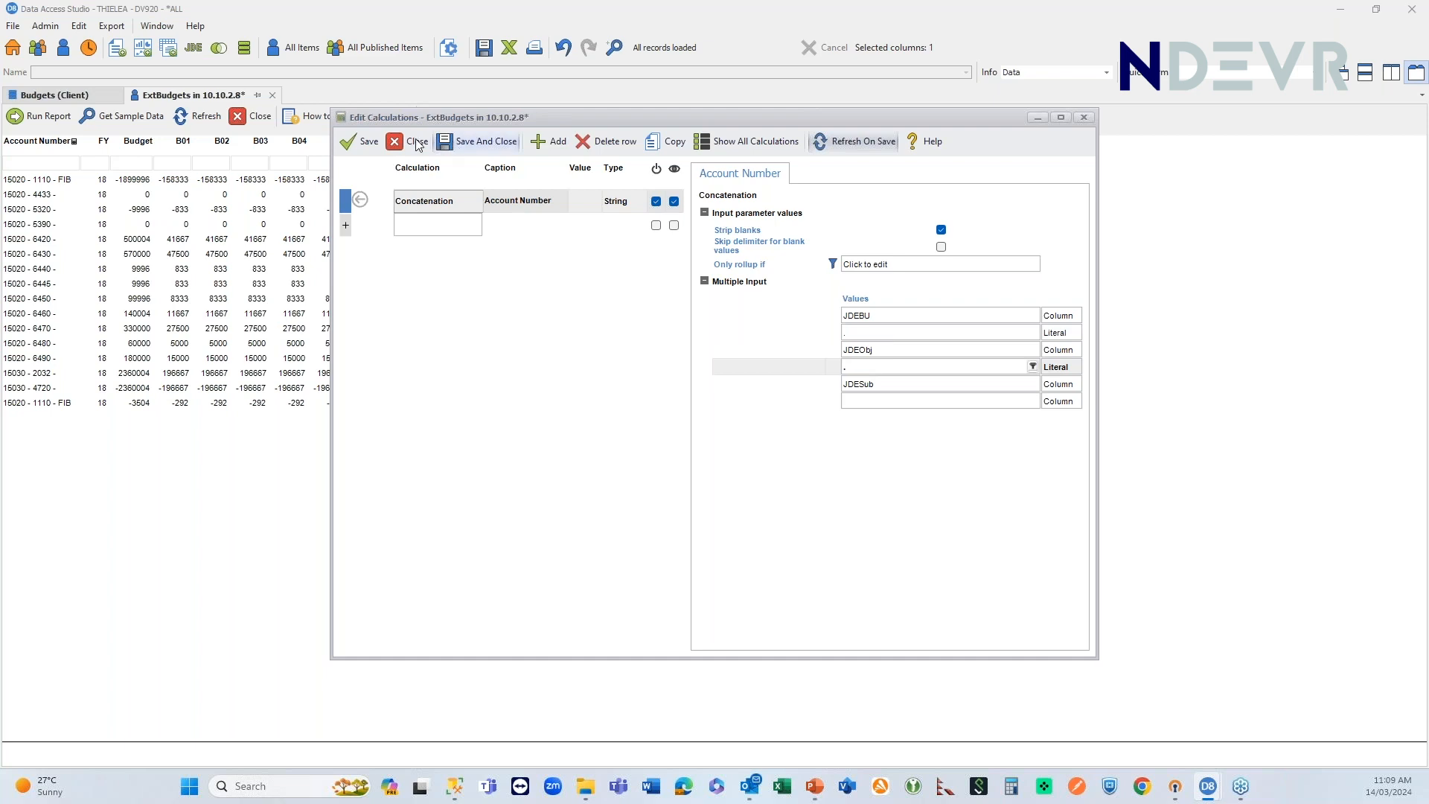
click(490, 143)
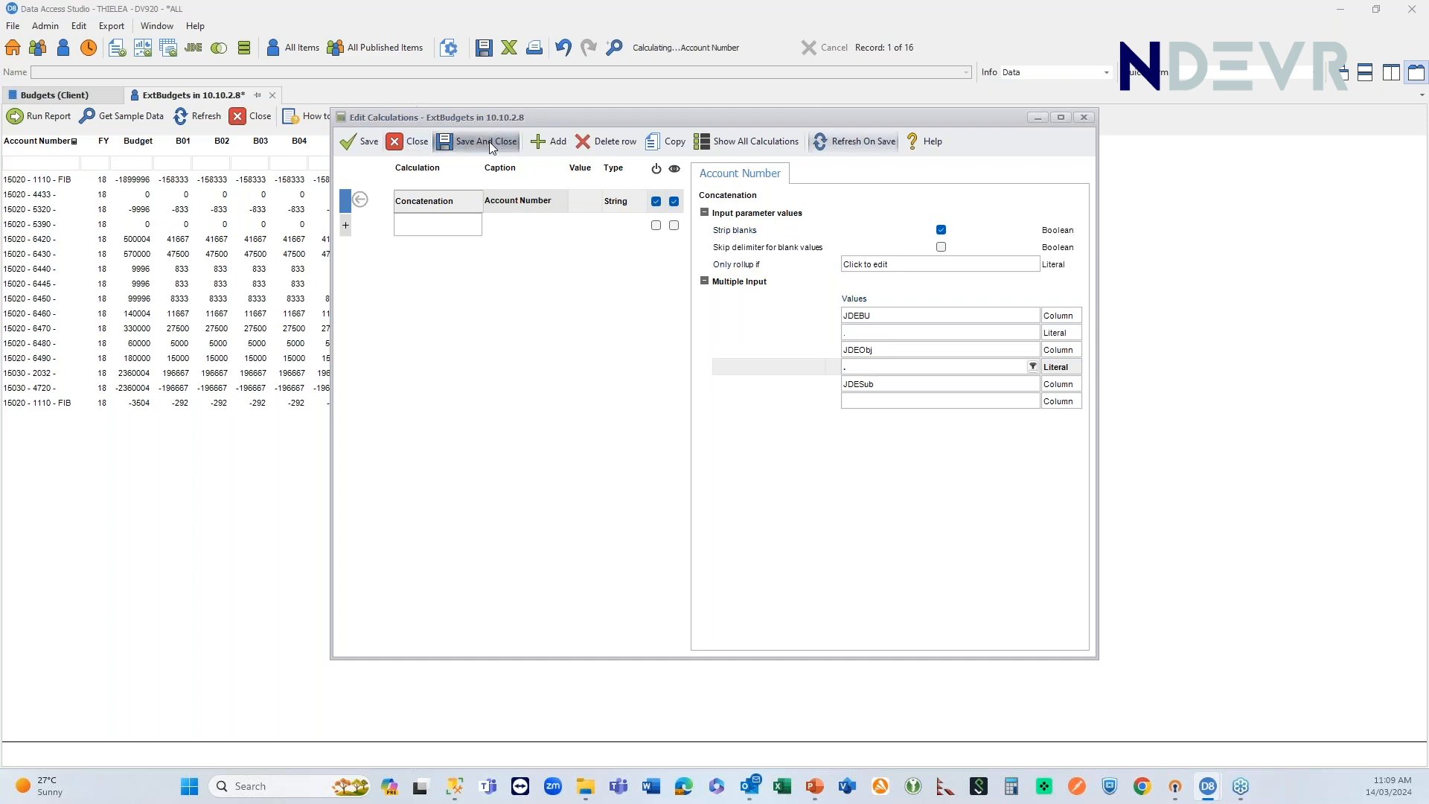